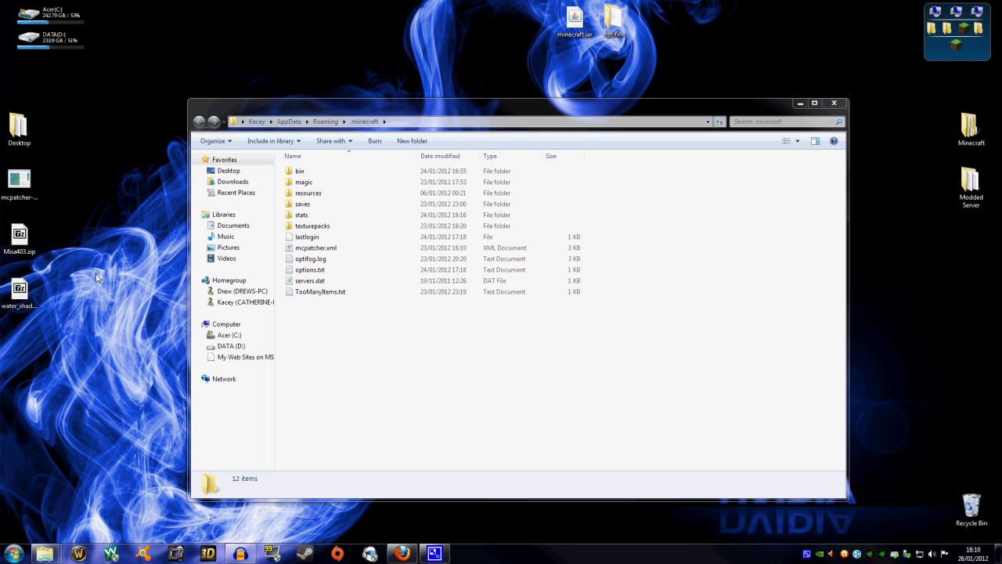
Step: Look over the mcpatcher, water shader and Misa403.zip downloads on the desktop
click(499, 112)
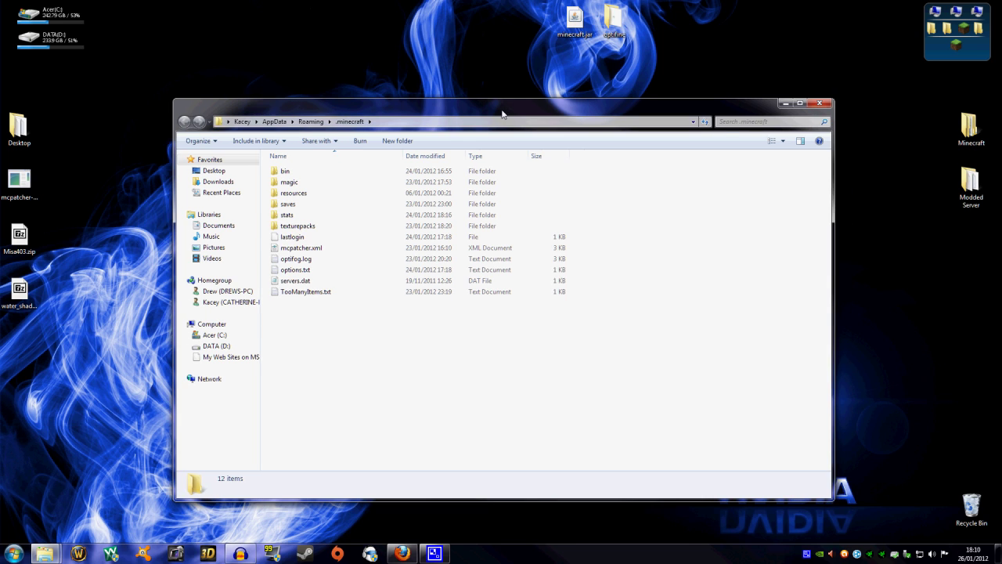
click(22, 188)
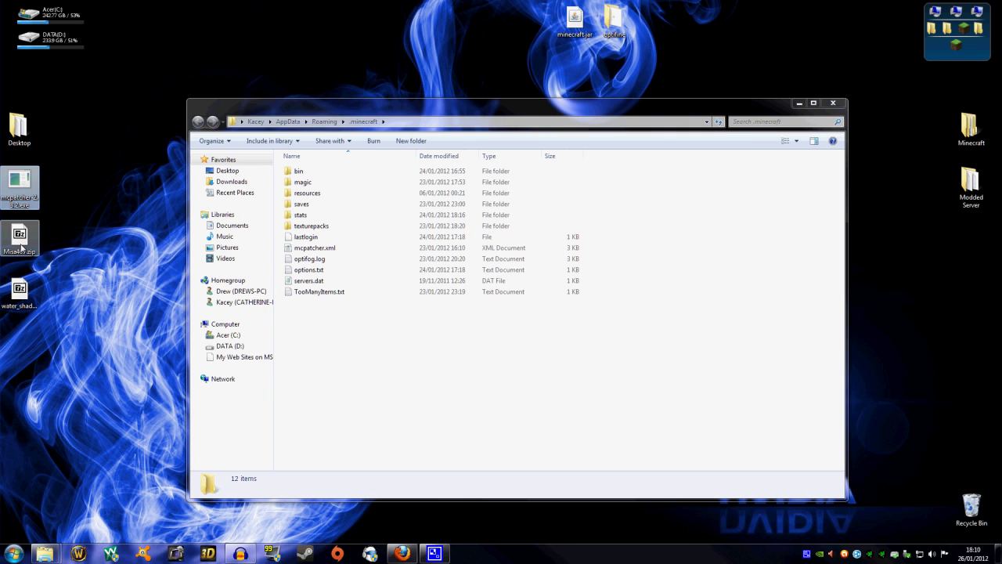
key(Down)
key(Down)
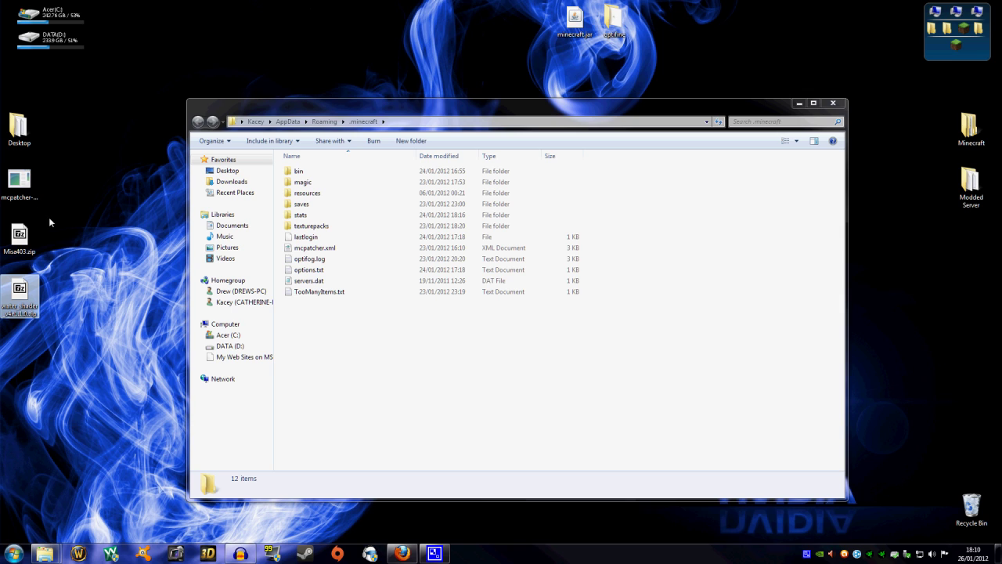
key(Up)
key(Up)
click(27, 305)
click(20, 246)
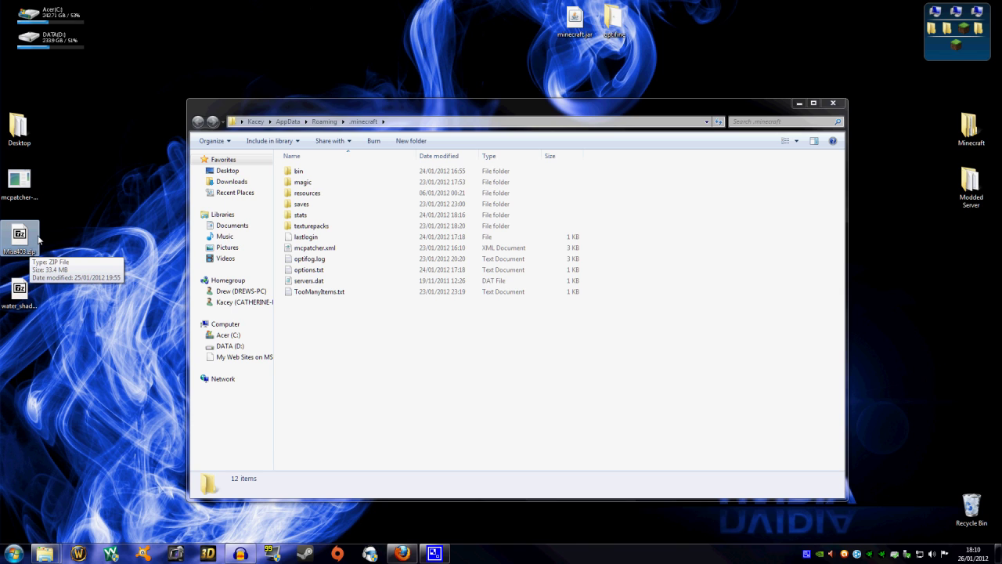
click(56, 231)
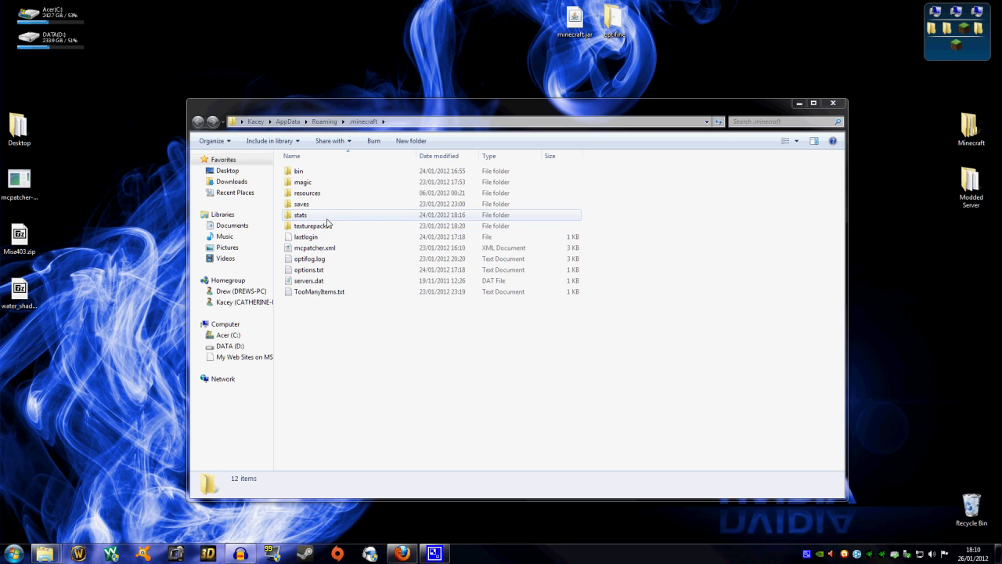
Step: Open the .minecraft folder through %appdata% and close the older duplicate window
drag(336, 112, 343, 114)
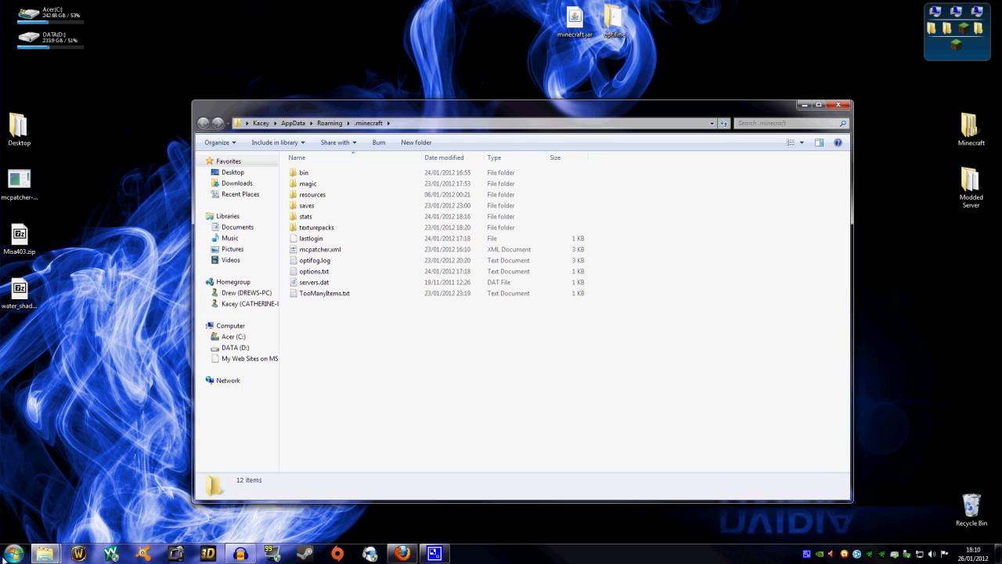
click(22, 542)
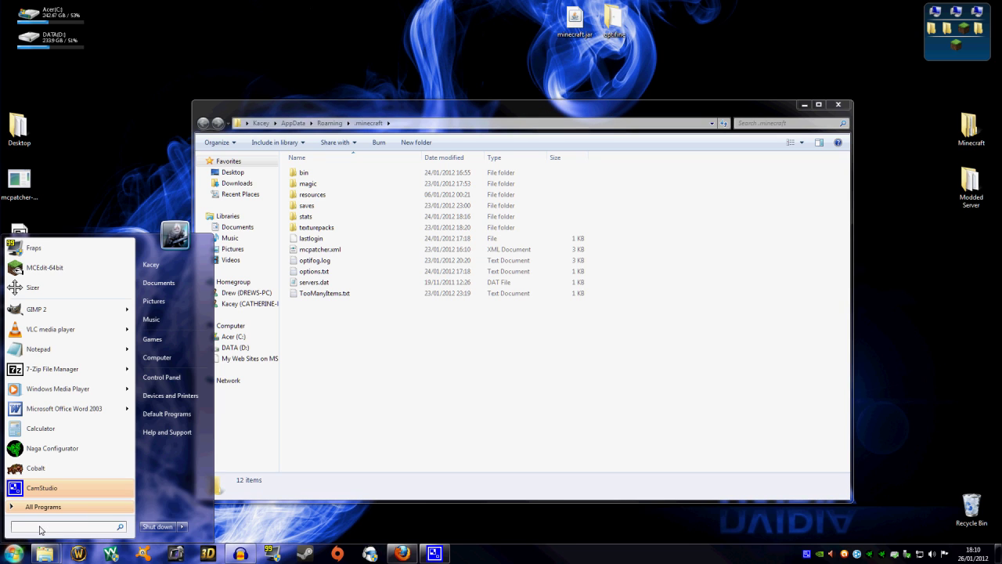
text(%a)
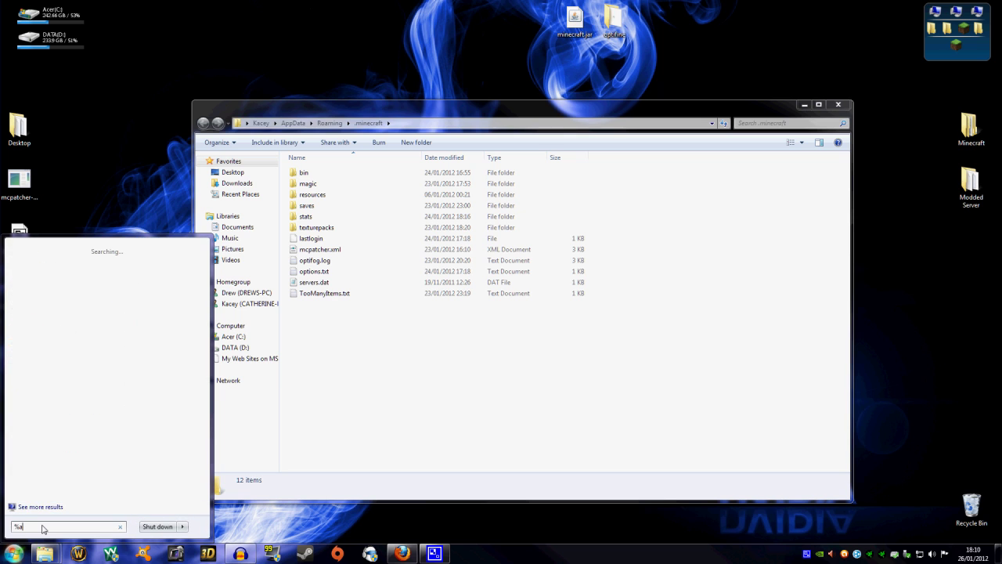
text(ppdata%)
key(Return)
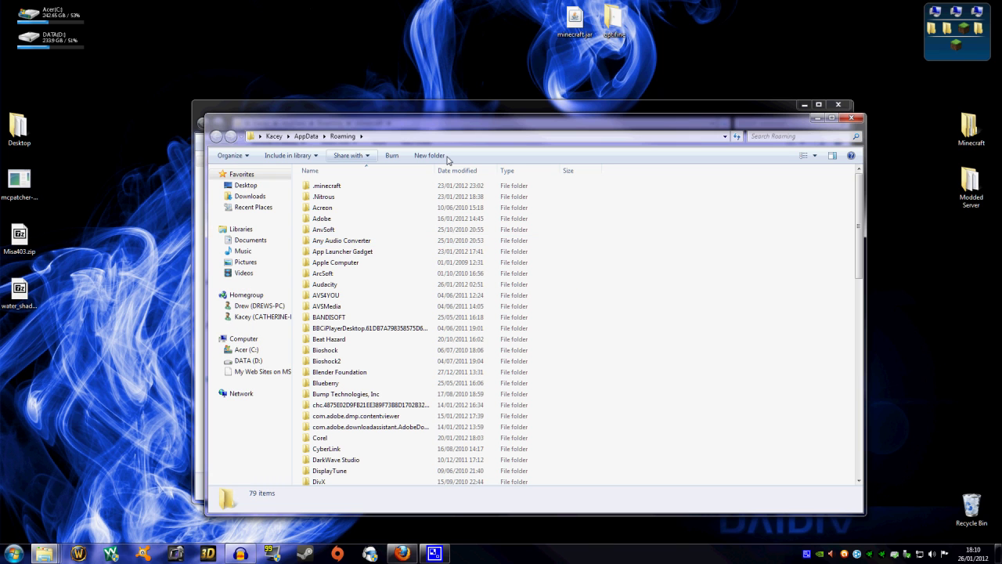
double_click(340, 188)
drag(484, 117, 490, 169)
click(838, 105)
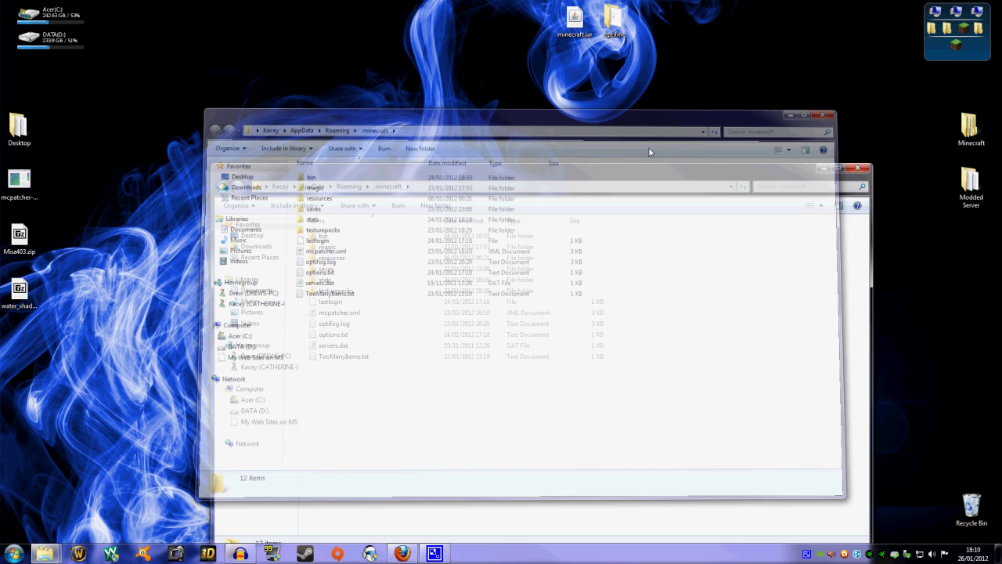
drag(600, 173, 579, 118)
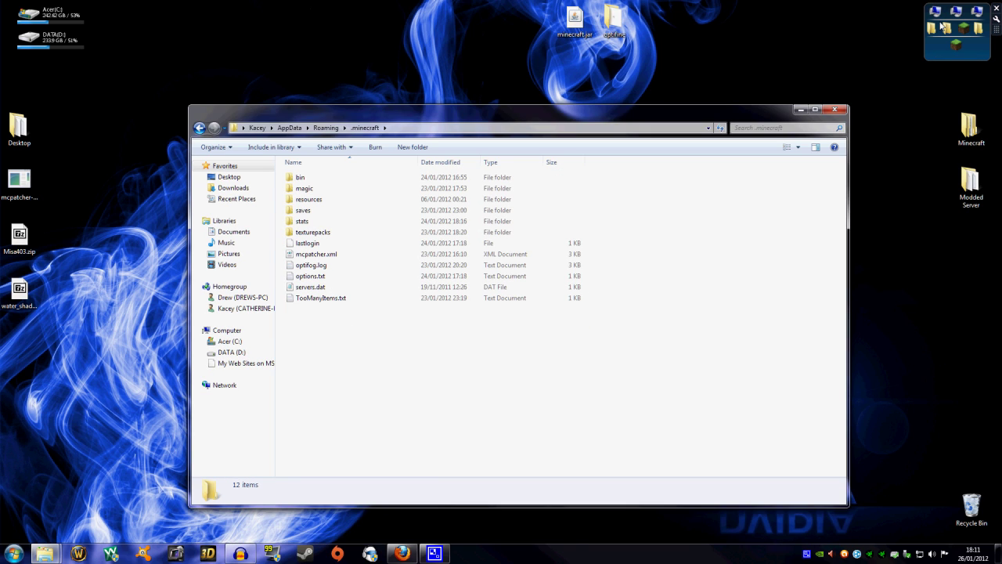
drag(394, 121, 388, 111)
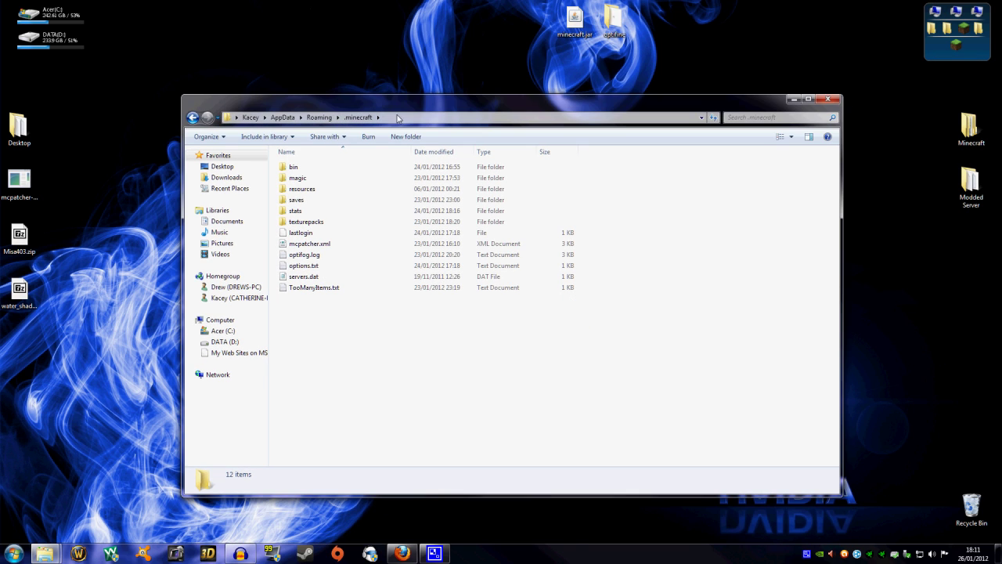
Step: Swap Misa402.zip for Misa403.zip in texturepacks, then open the bin folder
double_click(320, 225)
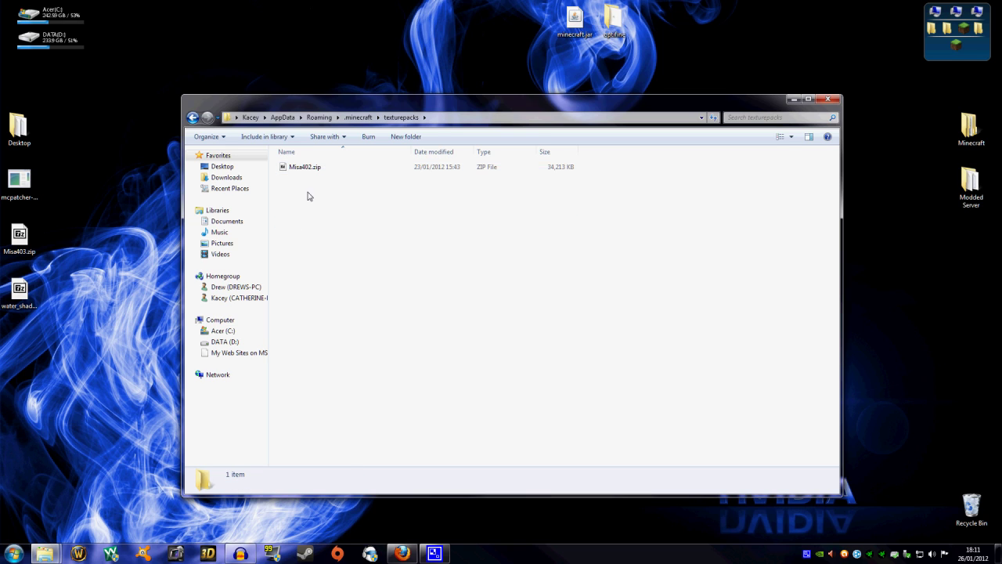
click(315, 167)
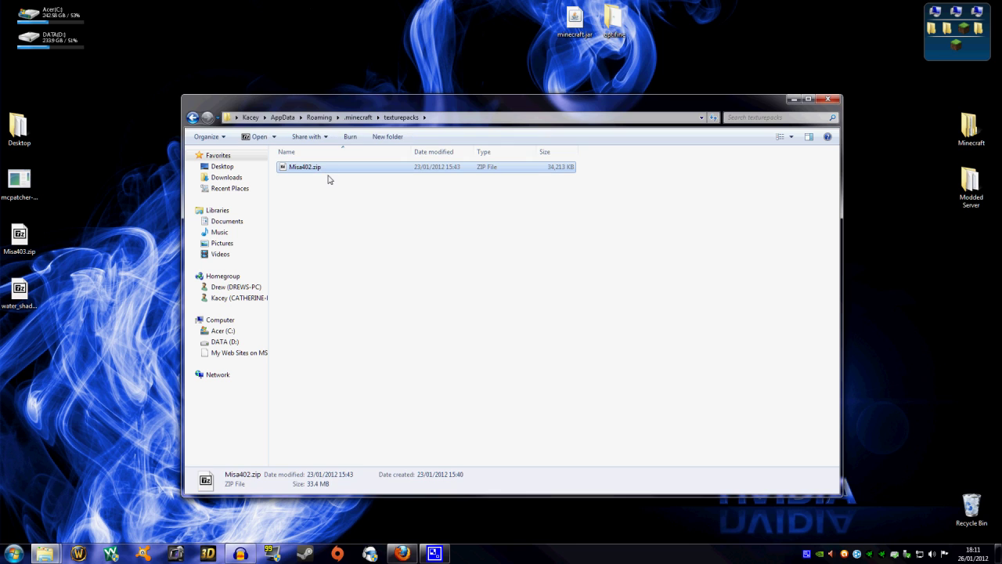
key(Delete)
click(529, 316)
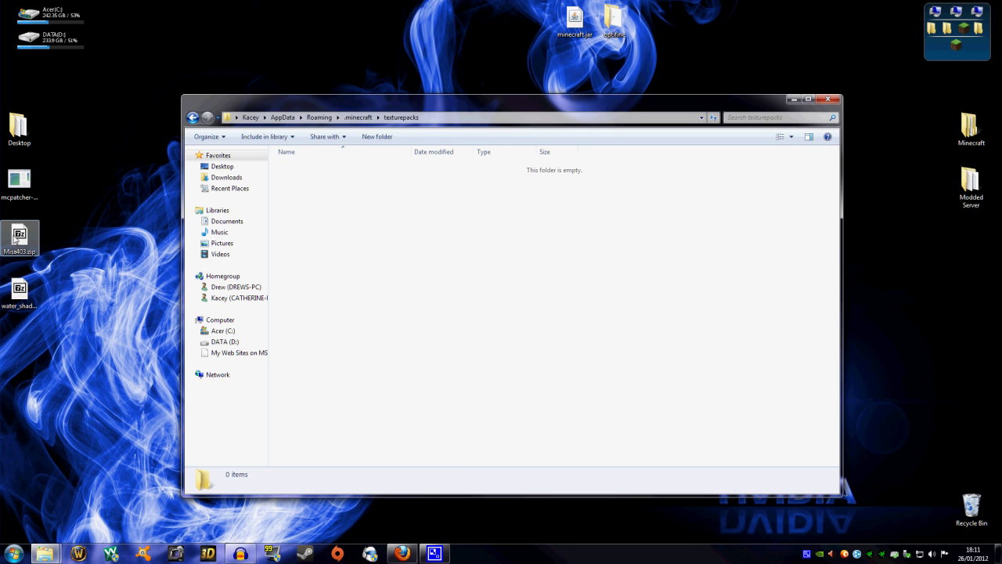
drag(19, 235, 336, 212)
click(192, 118)
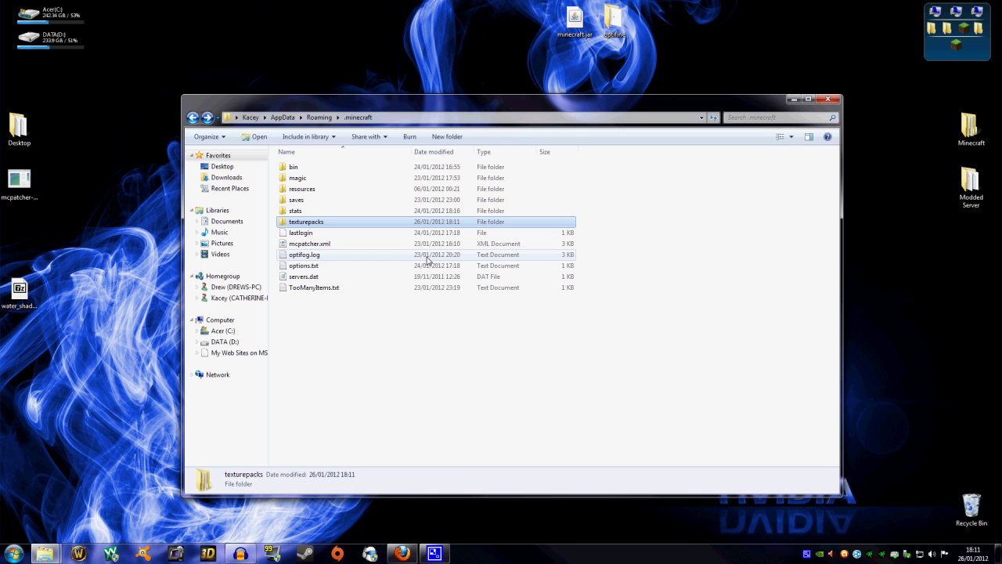
double_click(307, 167)
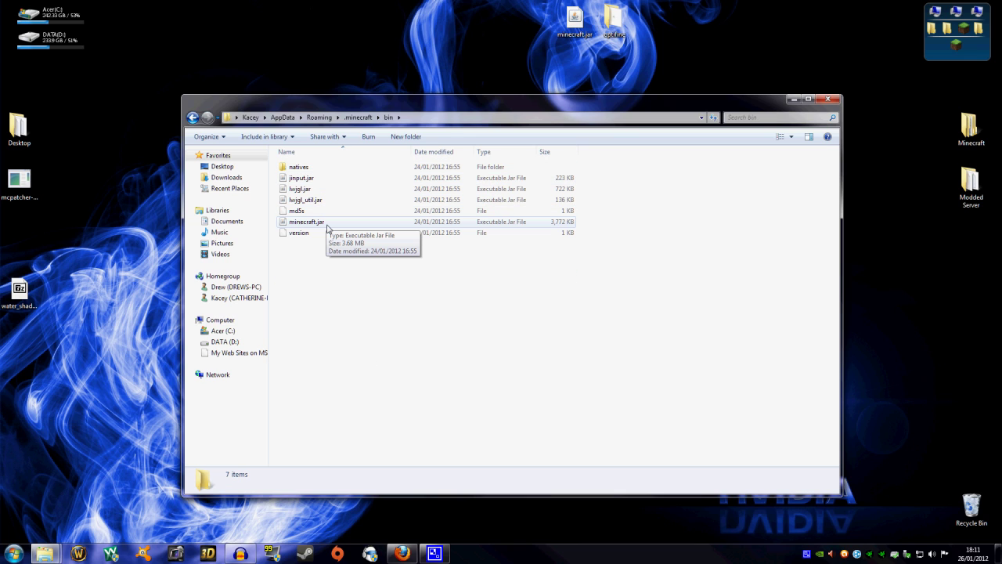
Step: Set Force update in the Minecraft Launcher and log in so bin re-downloads
click(953, 45)
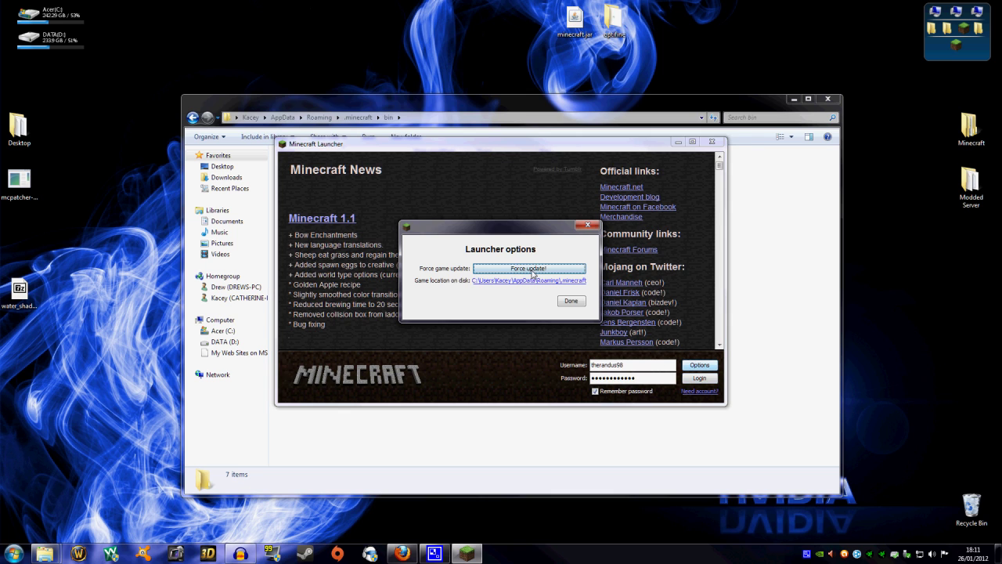
click(576, 302)
click(700, 379)
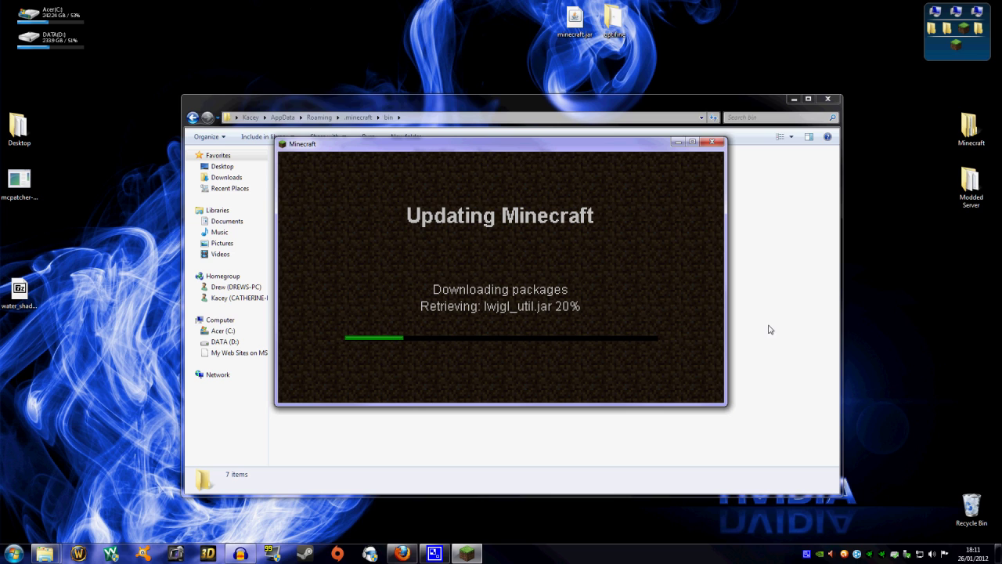
Step: Open the water shader archive and copy its water_shader_v4e1.1.0 shader folder into bin
click(20, 296)
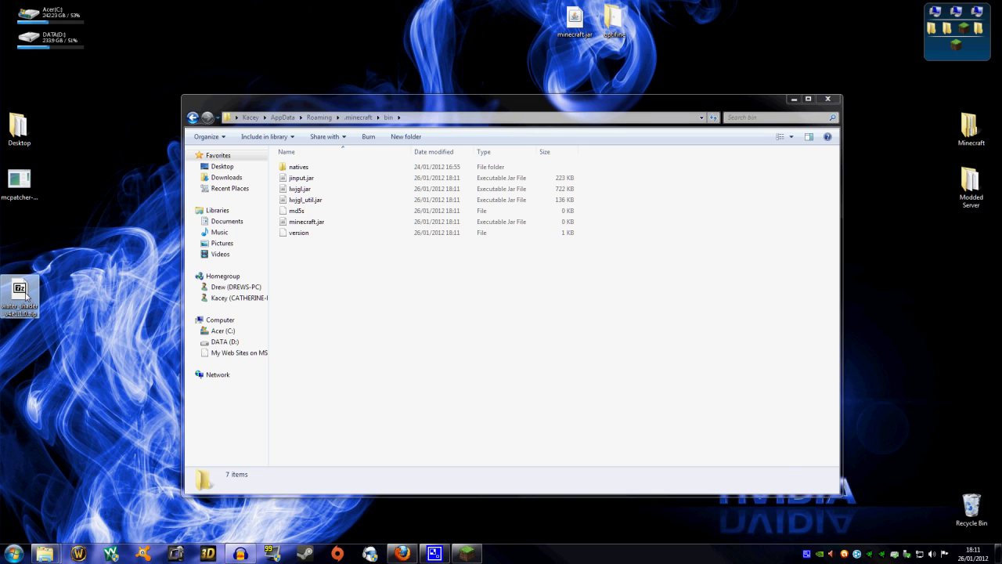
double_click(26, 294)
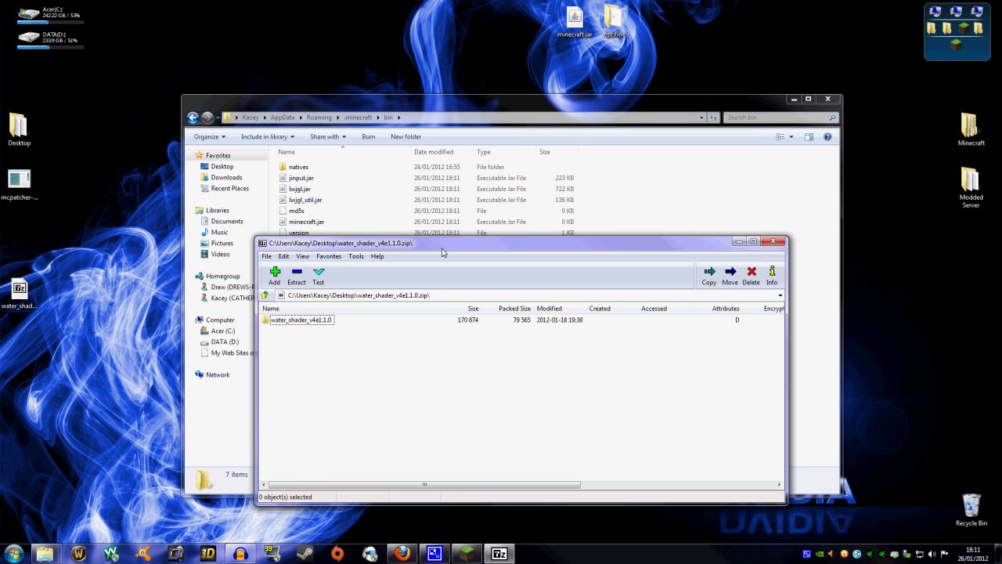
drag(442, 251, 478, 239)
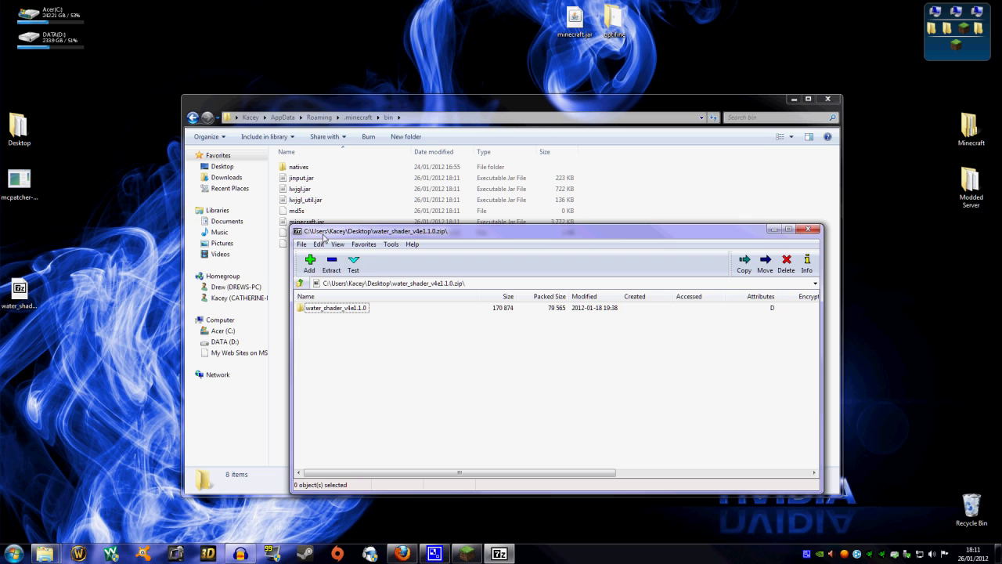
drag(455, 232, 530, 235)
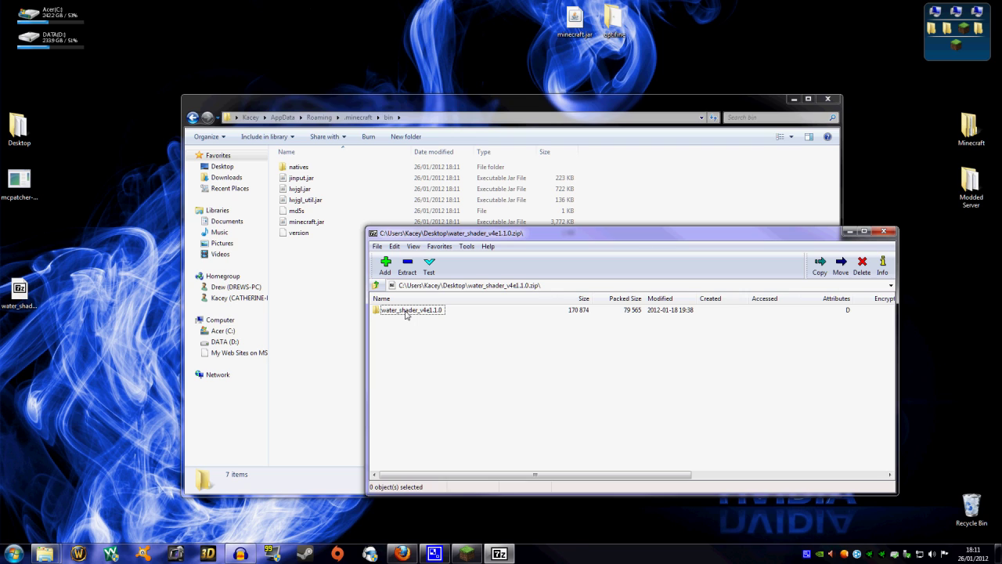
double_click(406, 310)
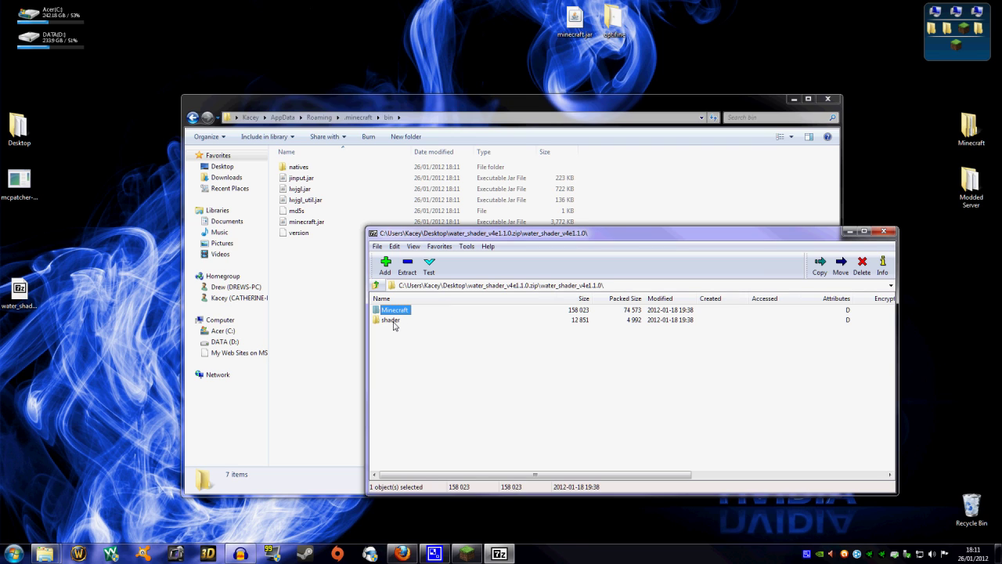
click(395, 326)
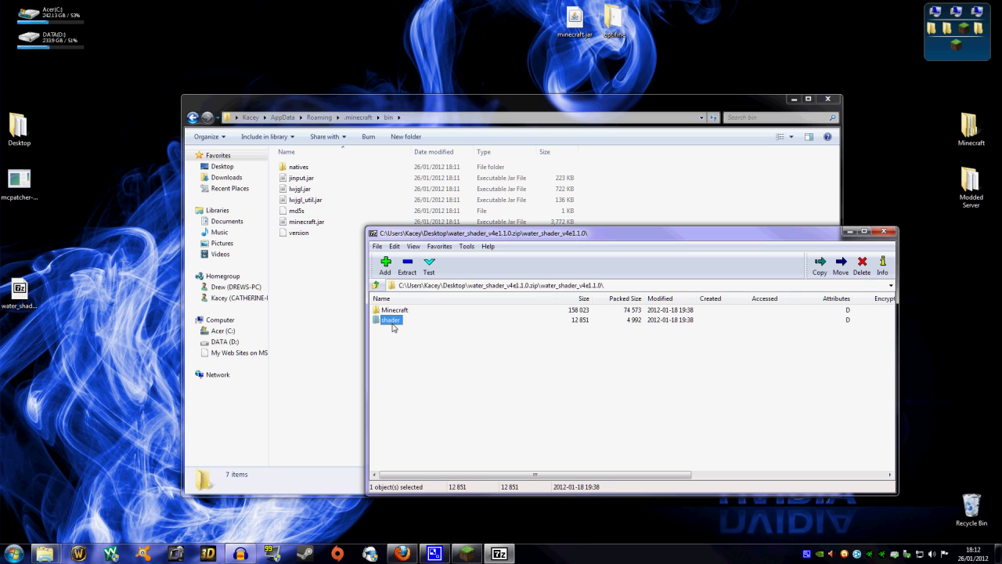
drag(388, 324, 314, 284)
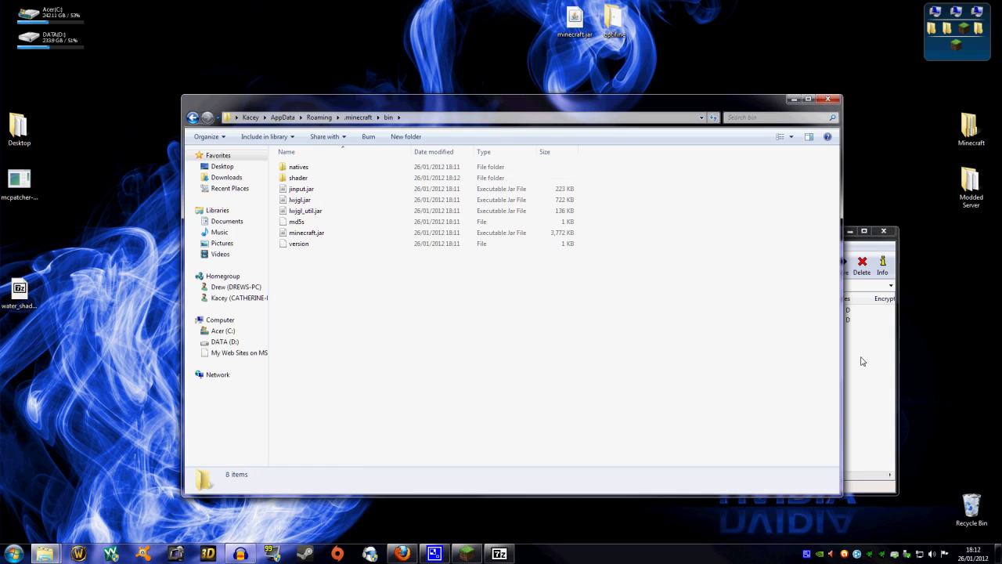
click(872, 392)
Step: Quit the running Minecraft game, move the 7-Zip window aside, and select mcpatcher-2.3.2.exe
click(530, 348)
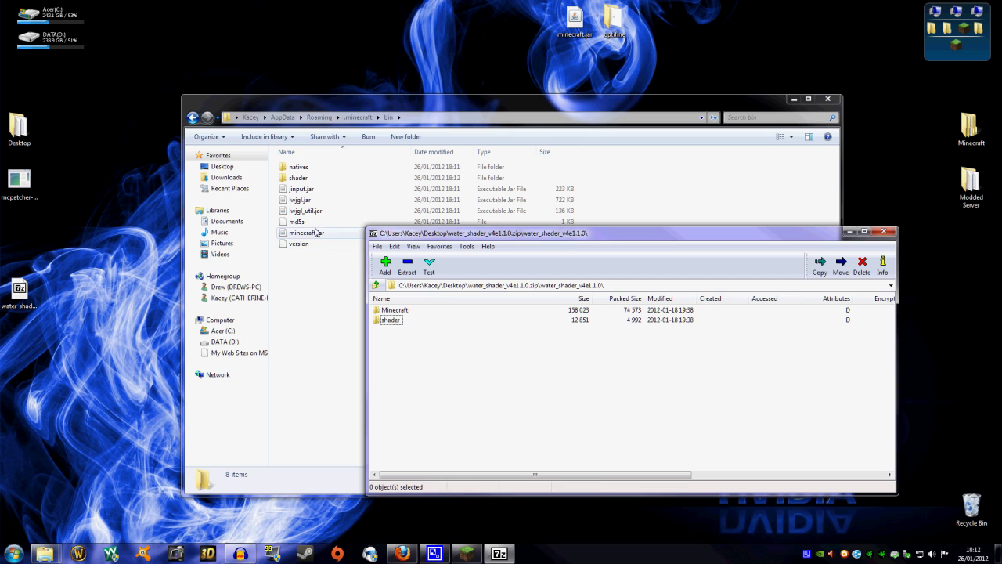
click(467, 554)
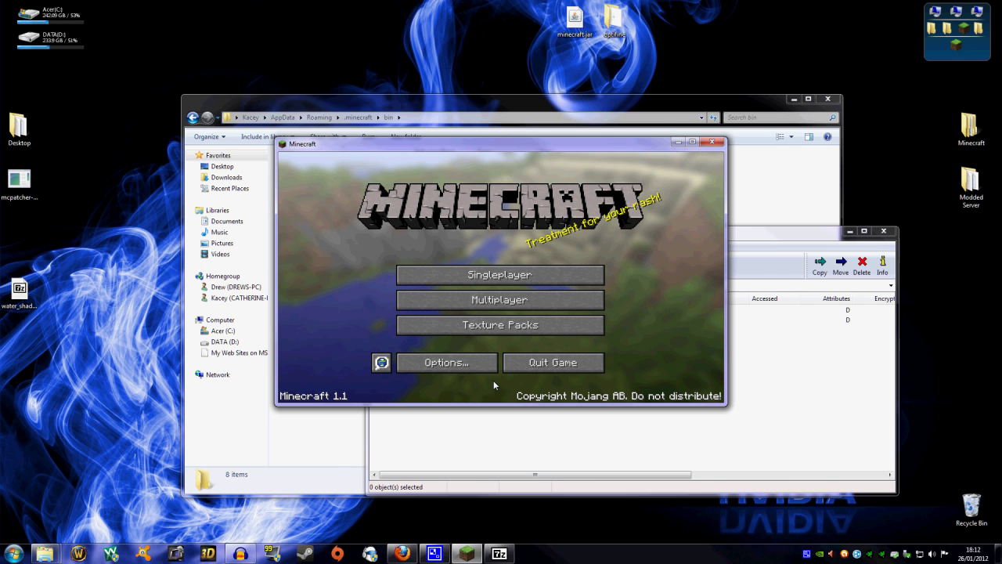
click(563, 363)
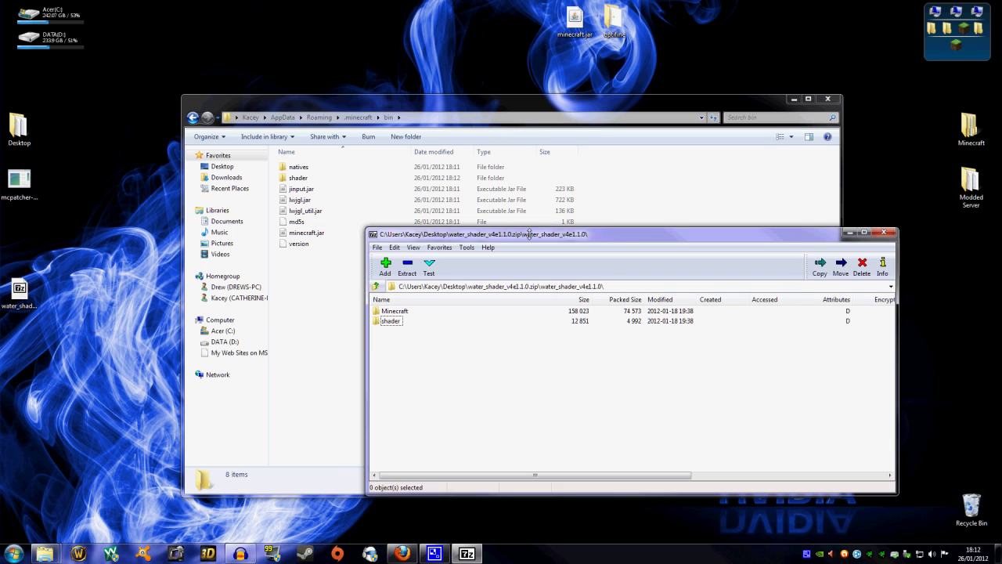
drag(413, 227, 412, 265)
drag(550, 279, 196, 300)
click(25, 177)
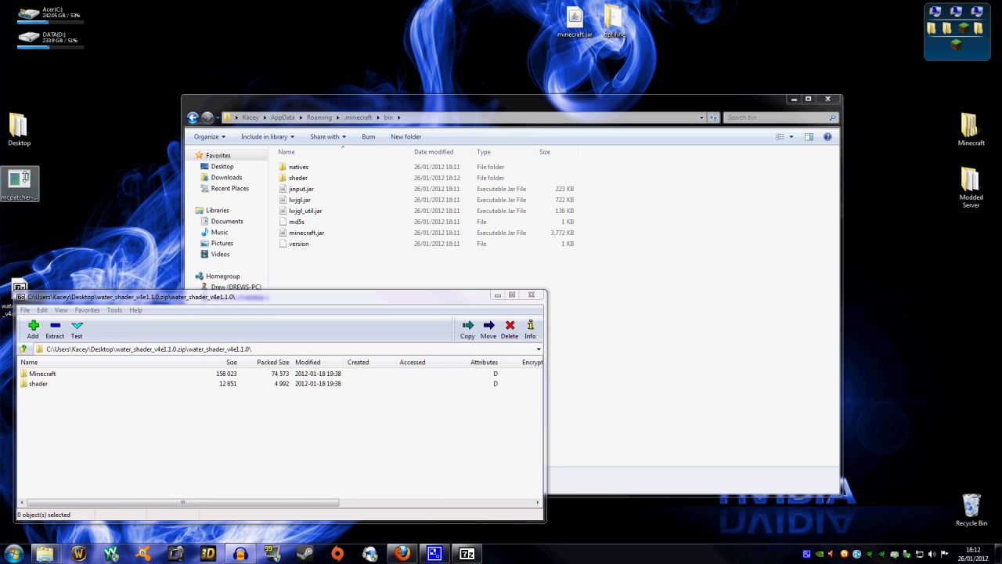
Step: Run MCPatcher, disable Custom Colors, test-launch the game, then patch minecraft.jar
double_click(21, 178)
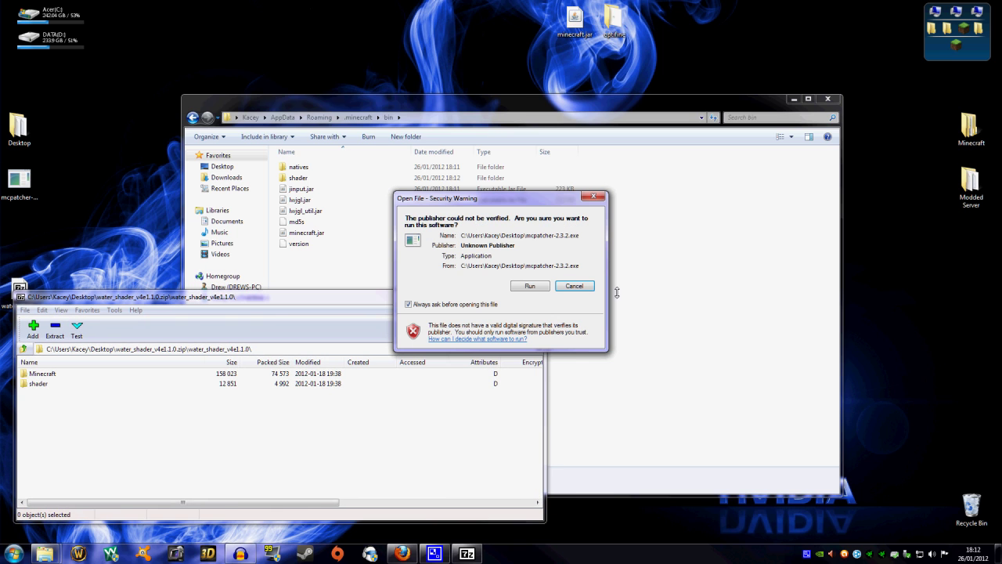
click(532, 286)
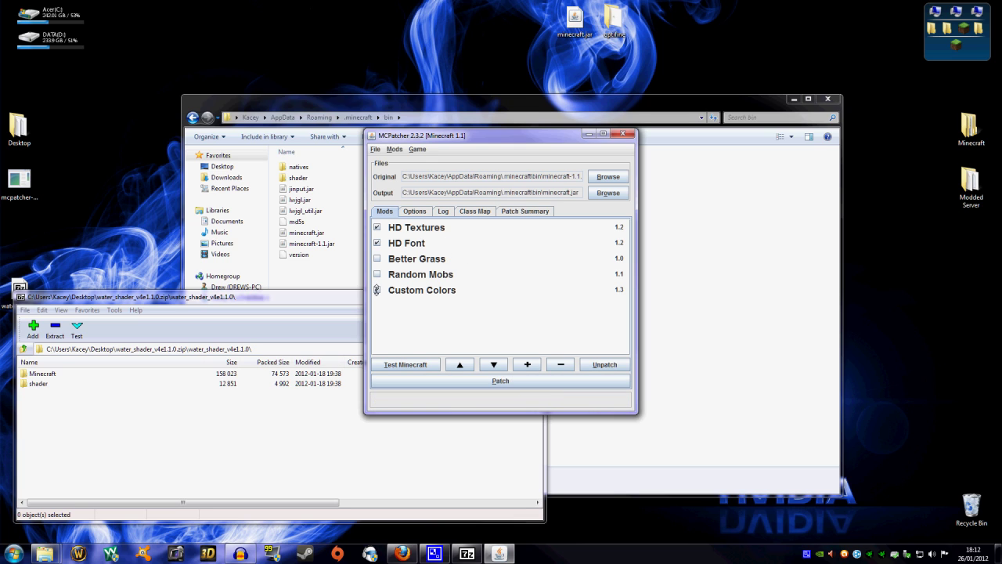
click(377, 290)
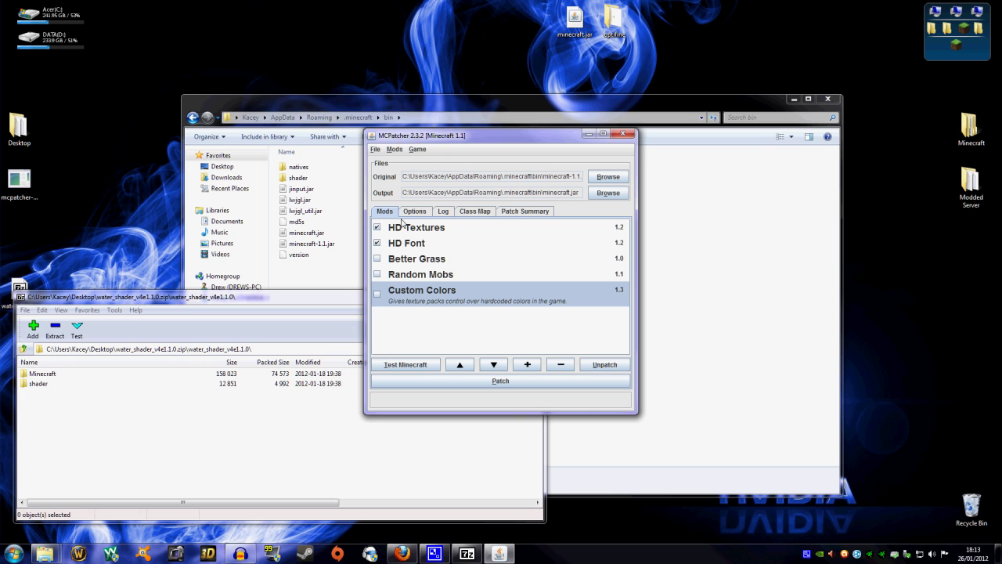
click(419, 365)
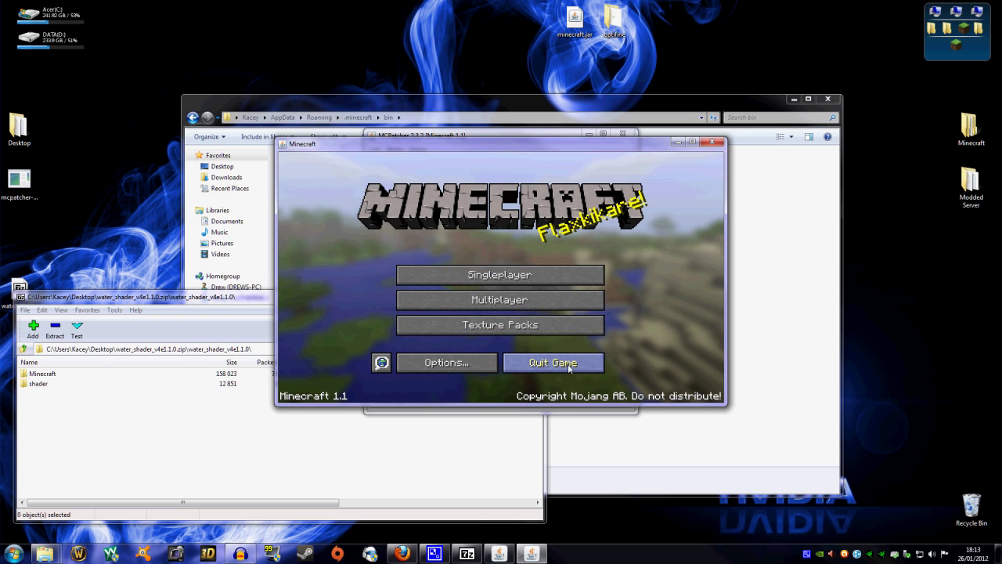
click(568, 363)
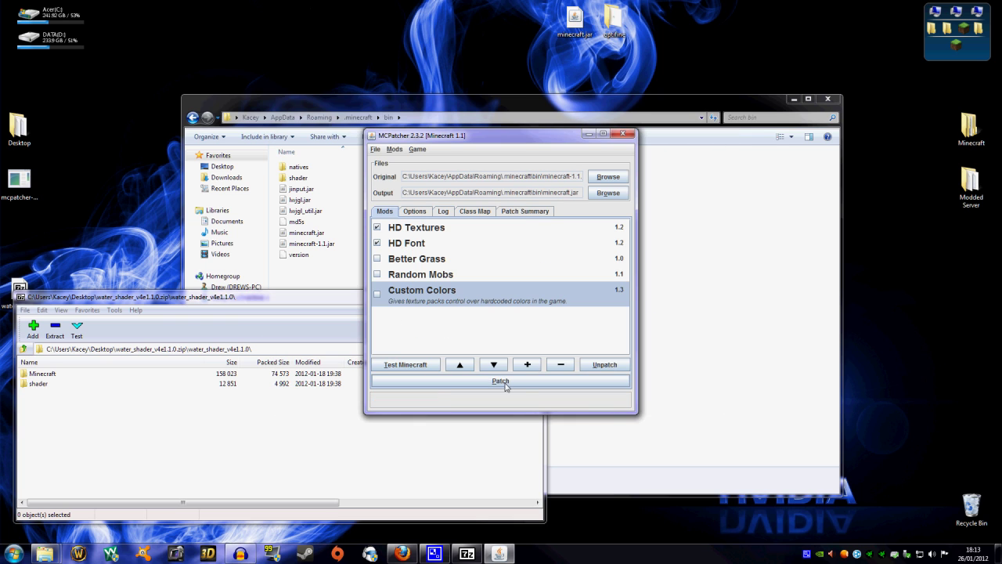
click(498, 381)
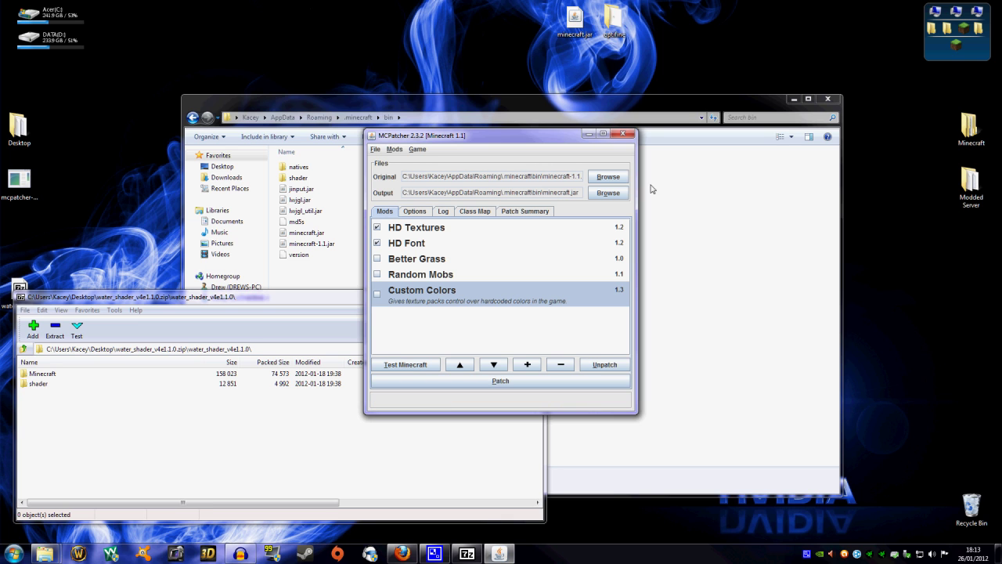
Step: Close MCPatcher, log in, and choose the Misa403.zip texture pack
click(624, 133)
click(725, 278)
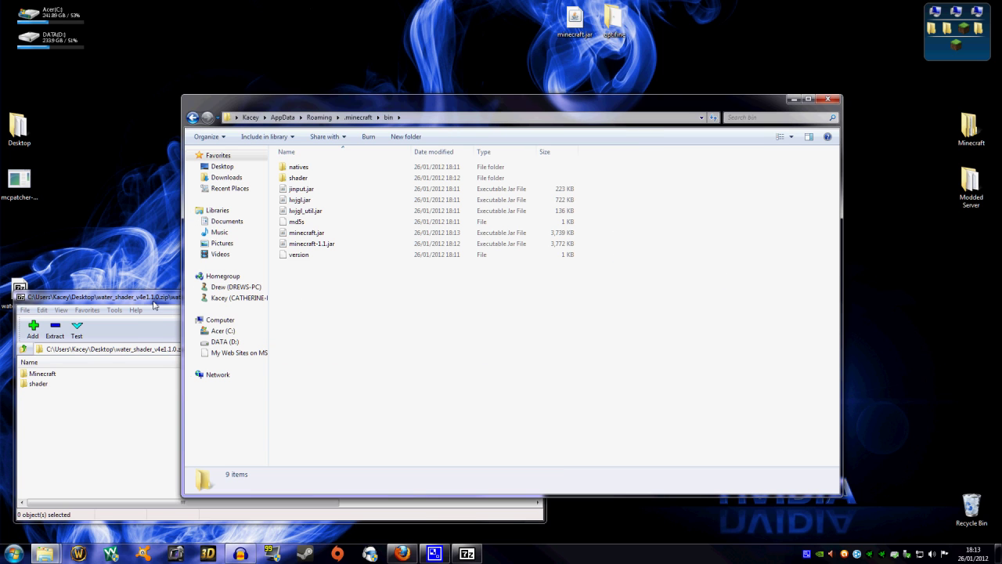
drag(155, 300, 253, 295)
click(742, 280)
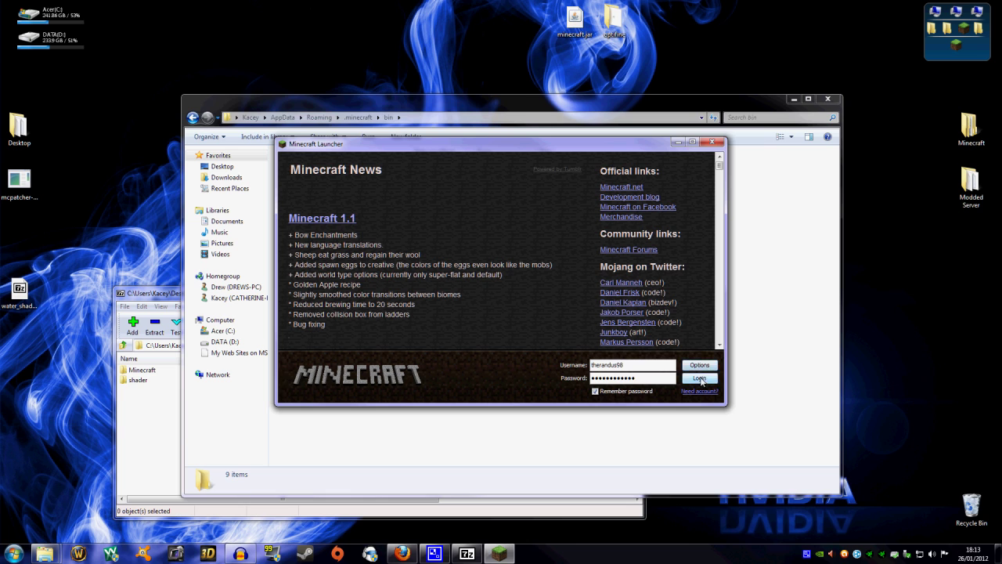
click(700, 379)
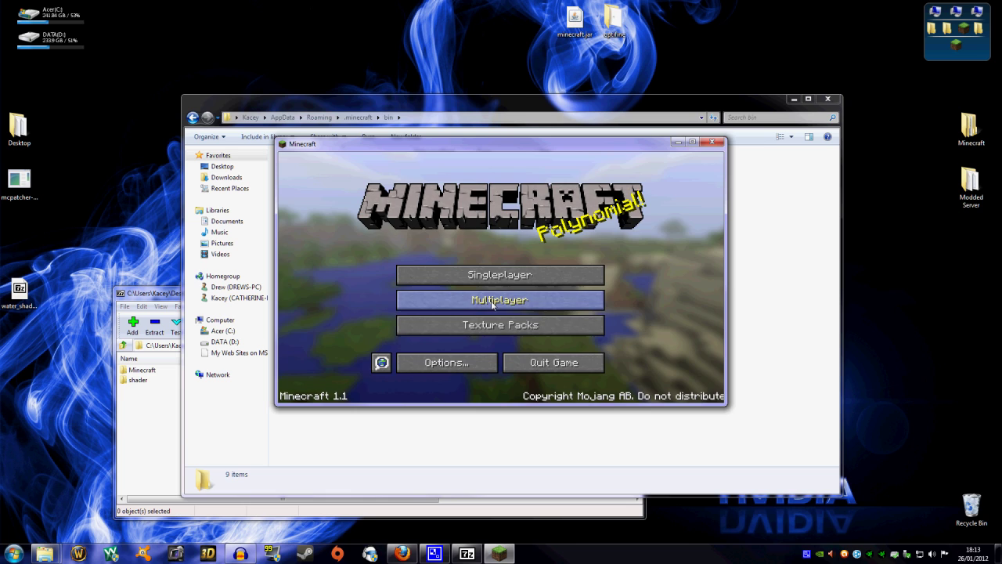
click(492, 322)
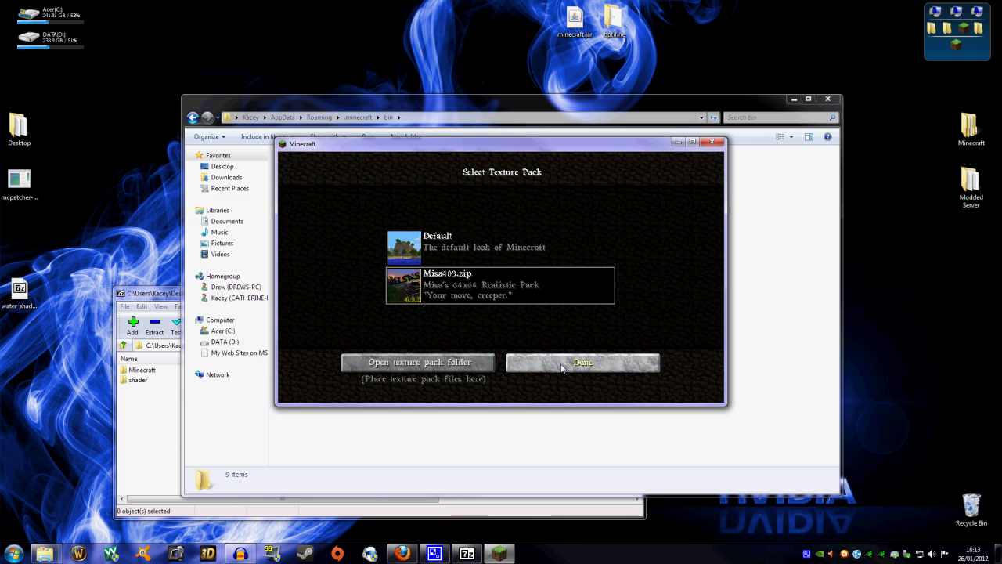
click(561, 364)
Step: Create a new Creative-mode world, walk forward past the trees, and pause the game
click(558, 274)
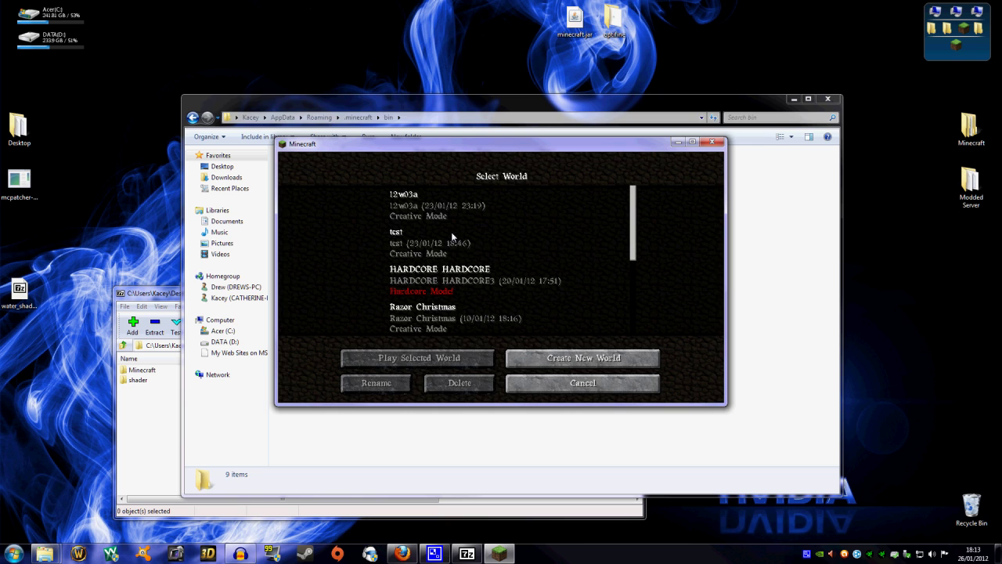
click(561, 356)
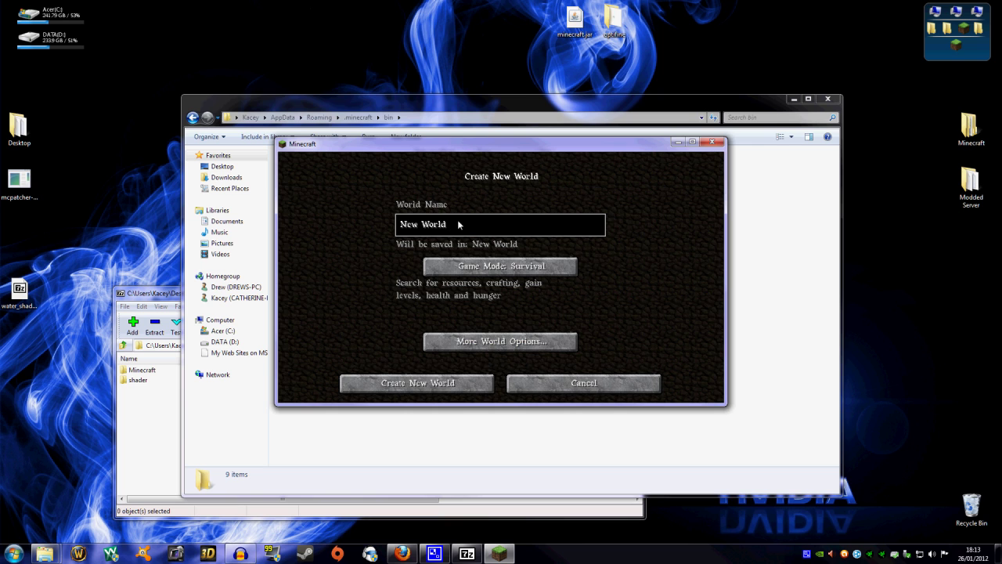
click(489, 270)
click(490, 268)
click(462, 384)
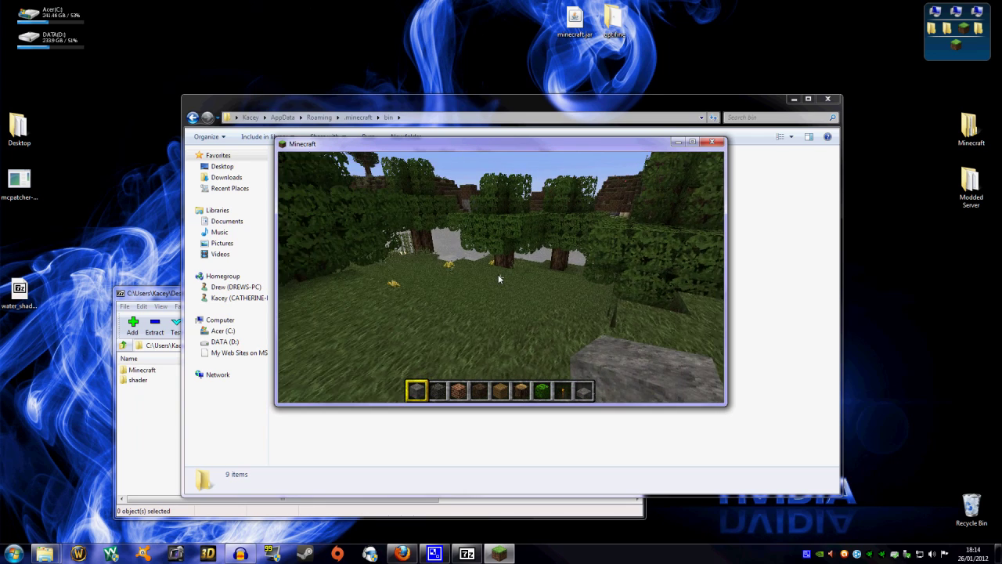
key(w)
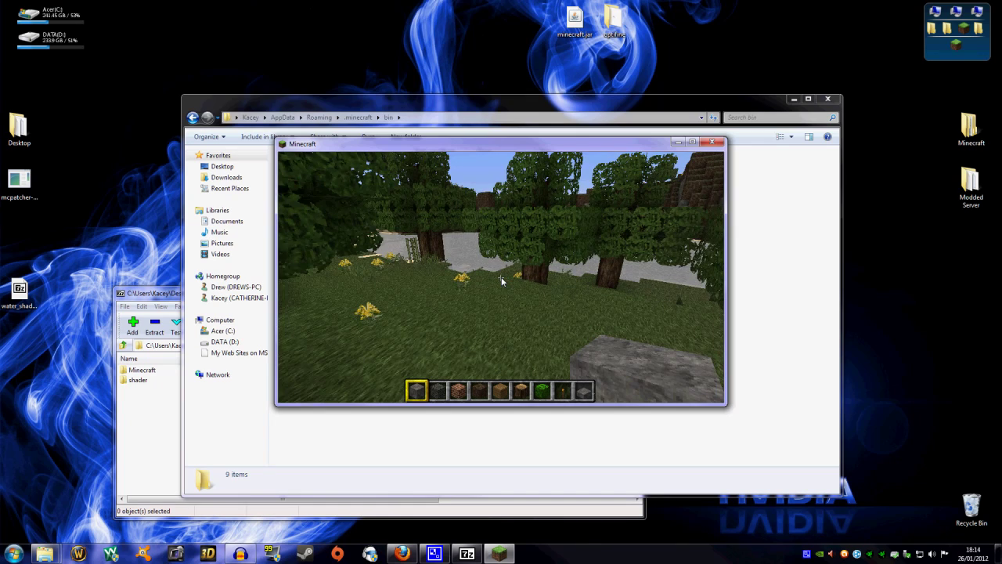
key(w)
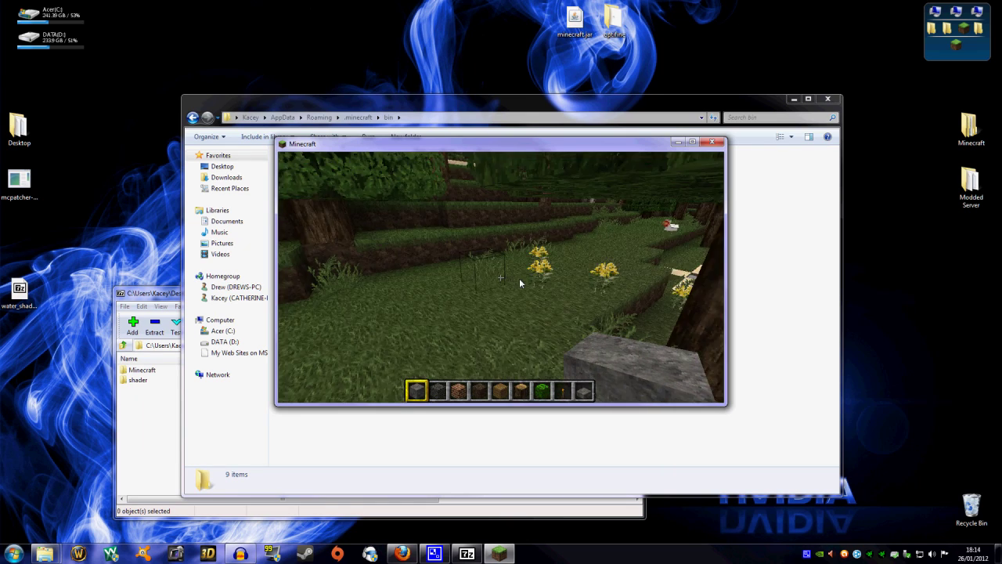
key(Escape)
Step: Save and quit to title, exit Minecraft, and move the 7-Zip window right
click(576, 335)
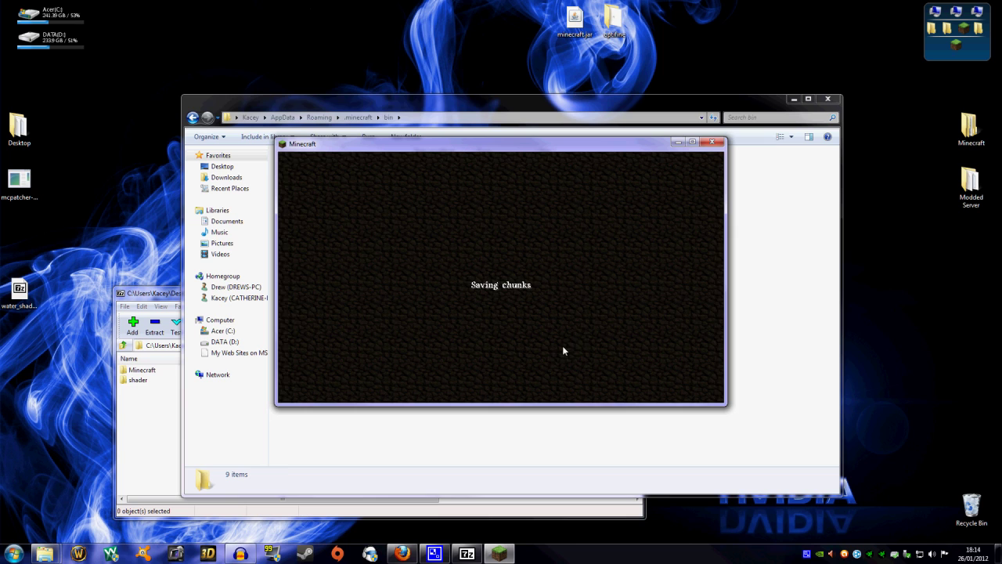
click(596, 367)
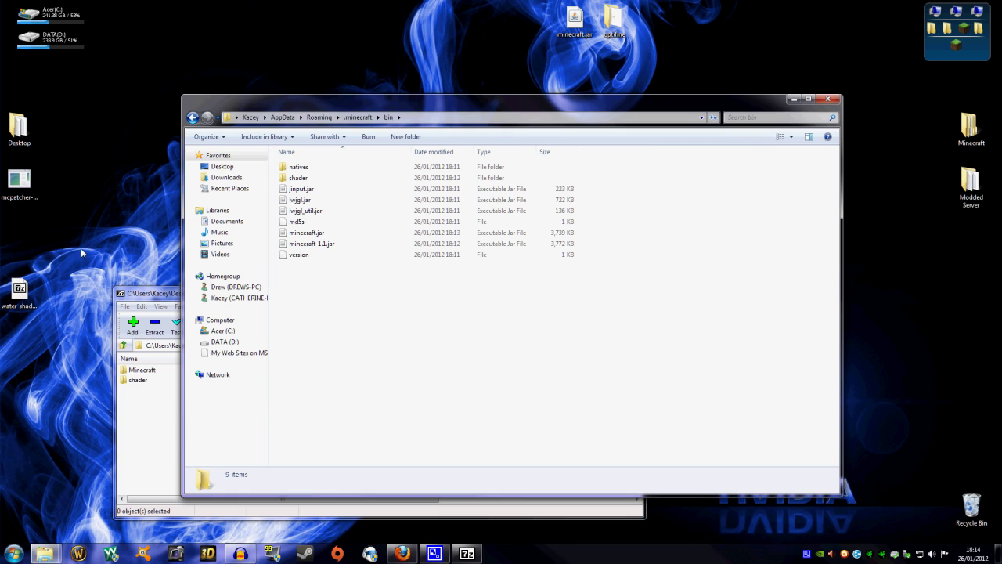
drag(159, 300, 122, 293)
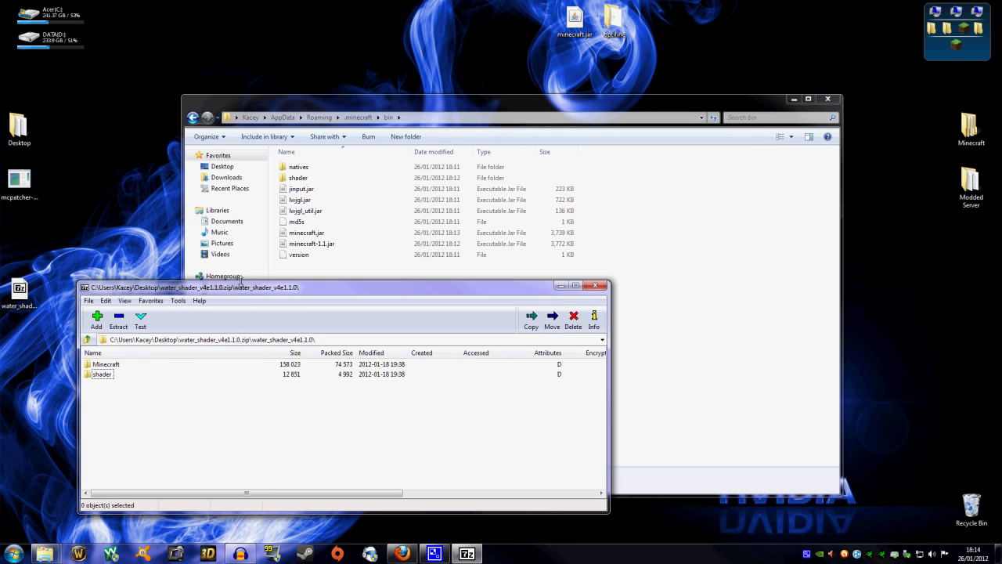
drag(245, 290, 484, 297)
Step: Open minecraft.jar from bin with 7-Zip File Manager and browse its folder list
click(311, 235)
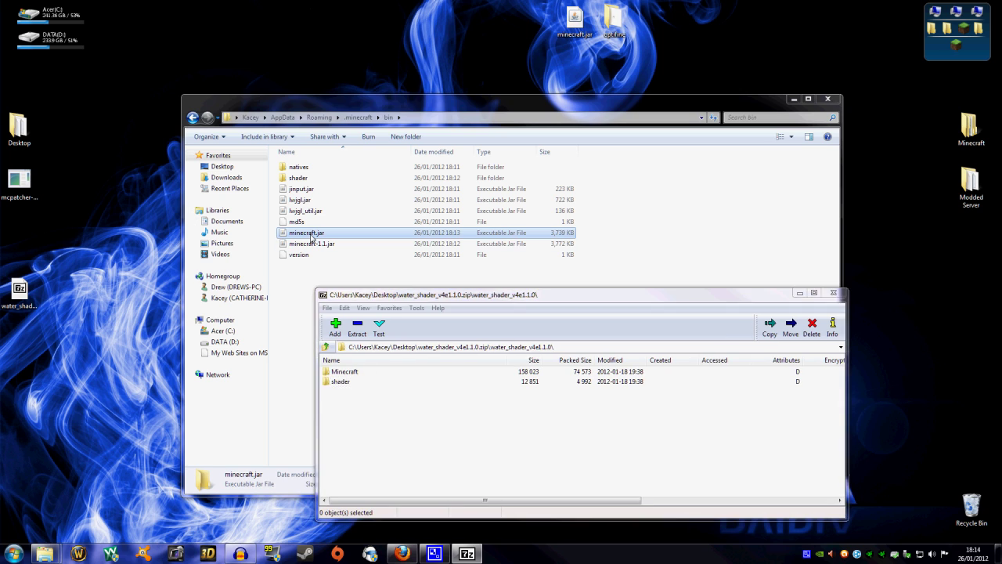
right_click(311, 236)
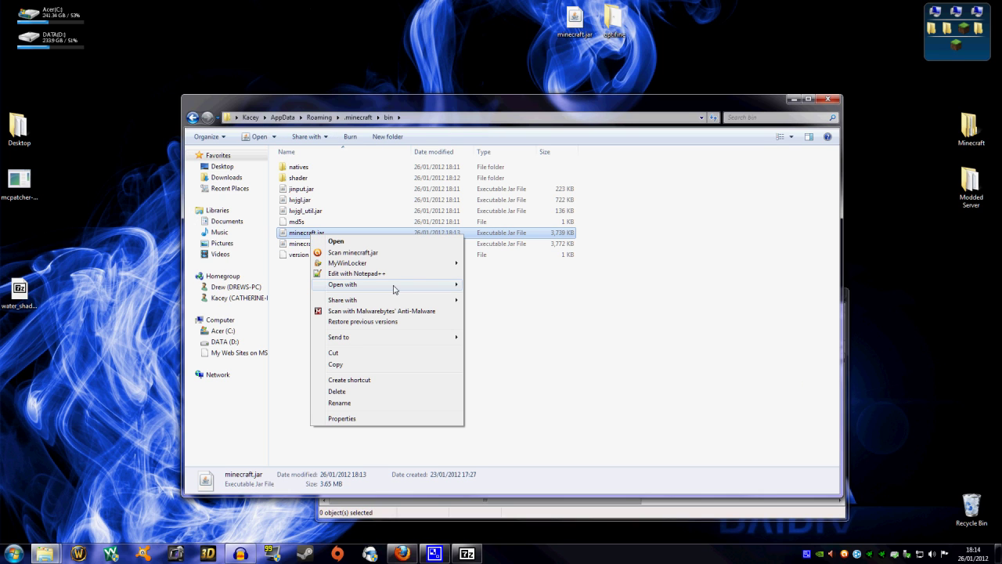
mouse_move(394, 290)
click(514, 286)
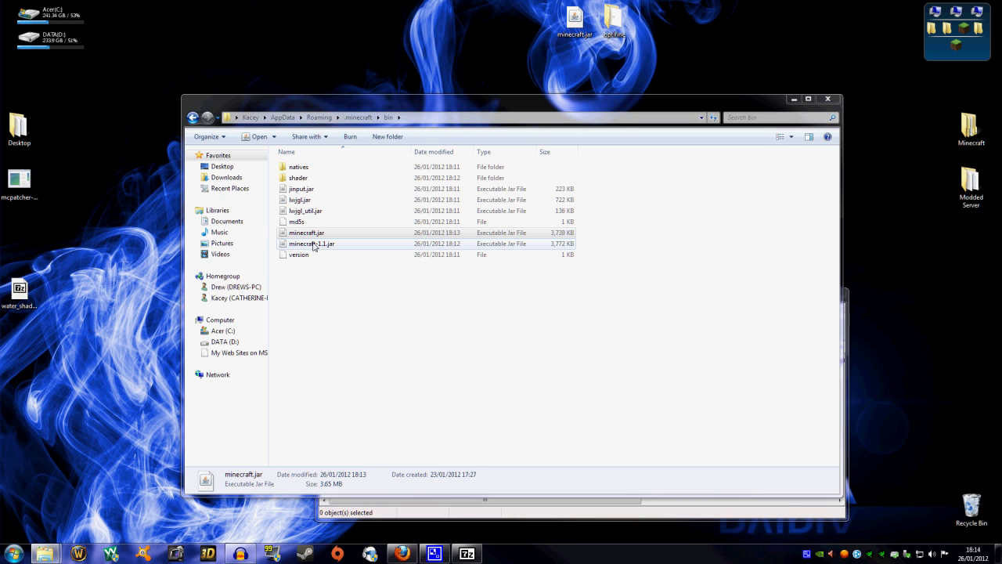
drag(380, 247, 390, 274)
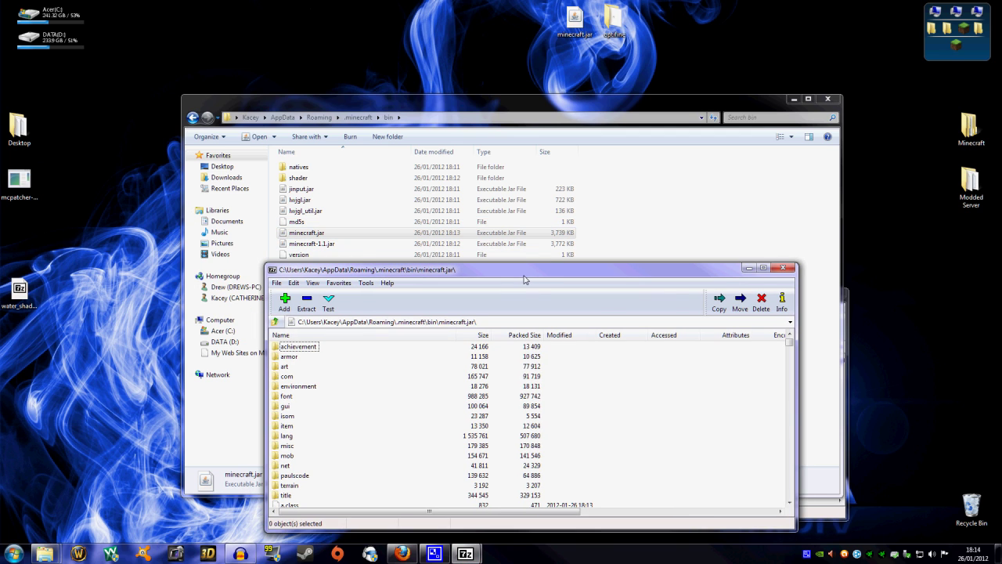
drag(523, 276, 624, 209)
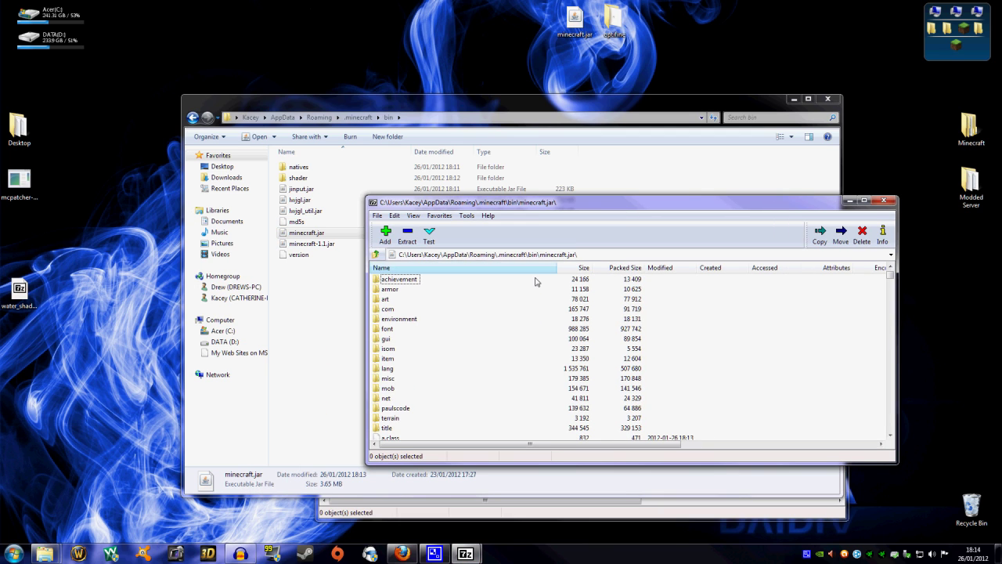
drag(492, 206, 514, 171)
scroll(464, 342, down, 3)
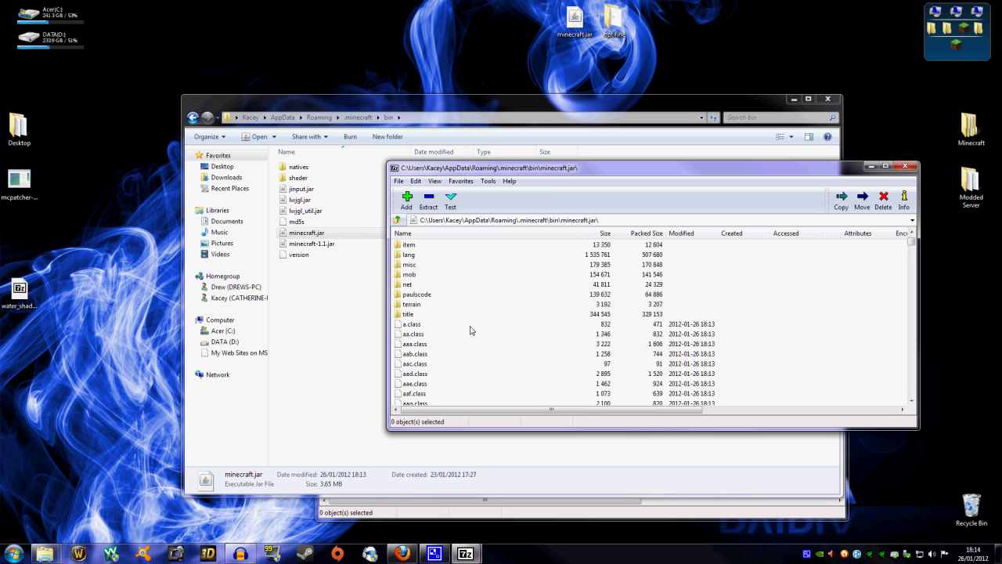
scroll(471, 330, up, 3)
scroll(469, 371, down, 5)
scroll(488, 360, up, 5)
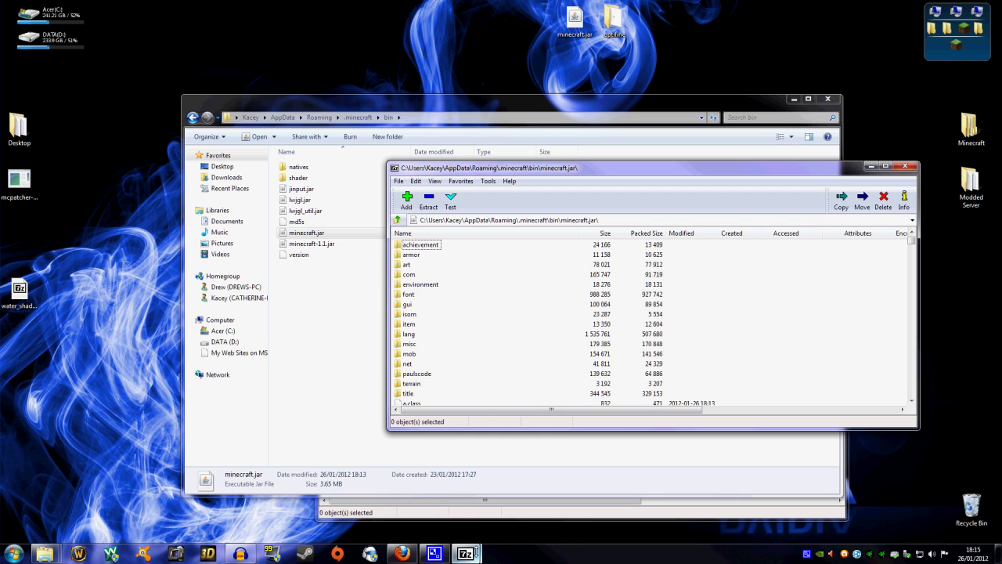
Step: Copy the five .class files from the shader archive's Minecraft folder into minecraft.jar
click(491, 518)
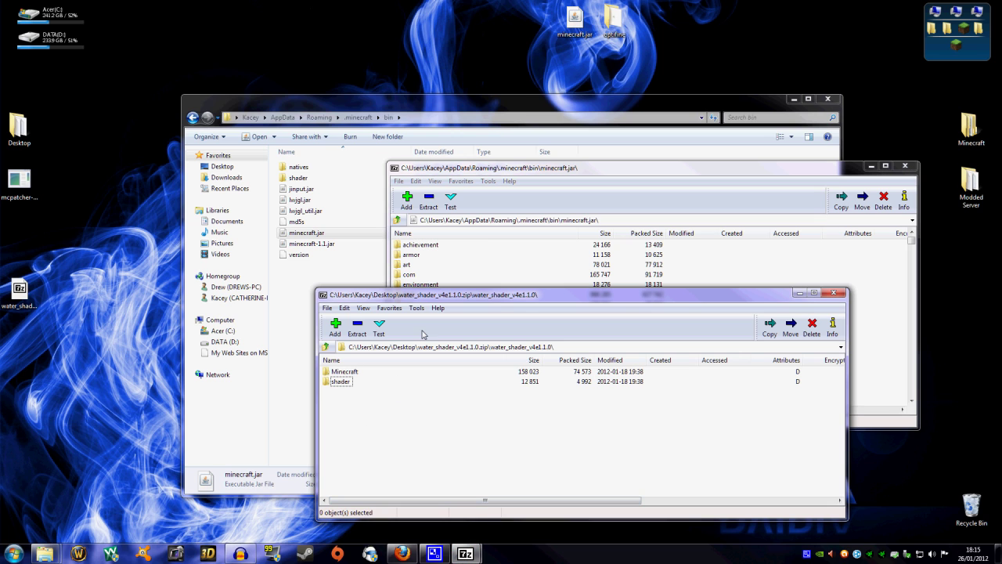
double_click(344, 373)
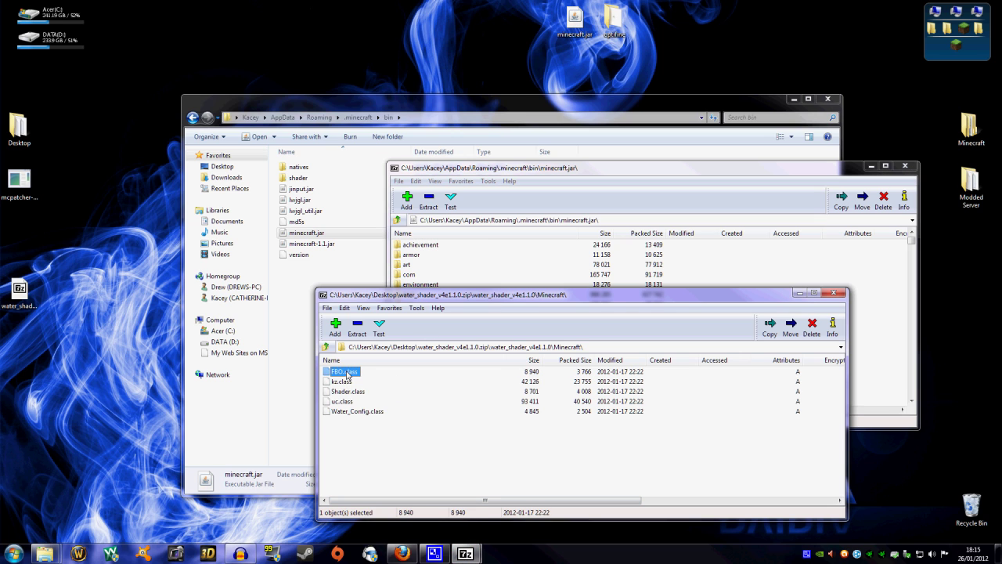
drag(404, 433, 325, 369)
drag(447, 295, 713, 233)
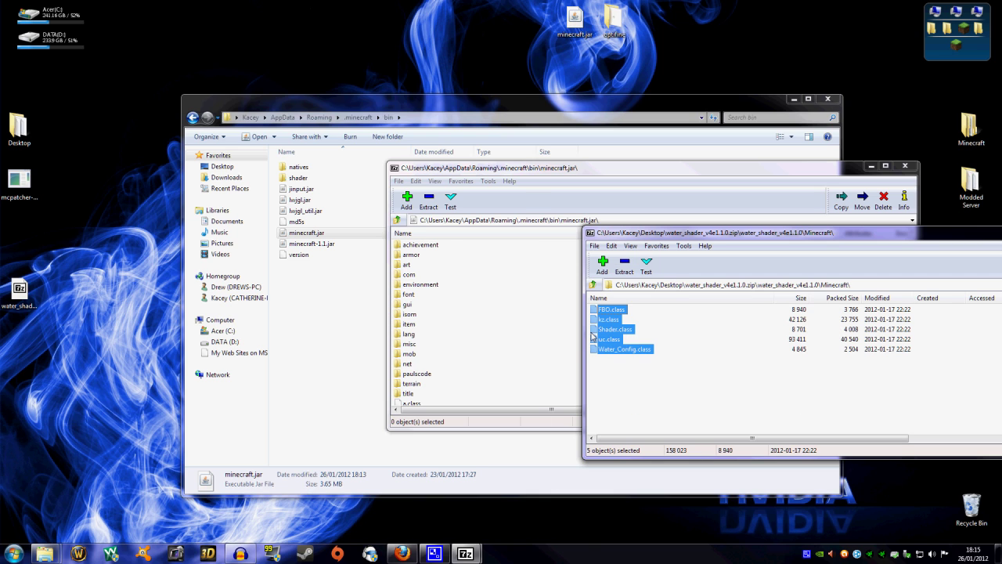
drag(614, 334, 502, 345)
click(494, 315)
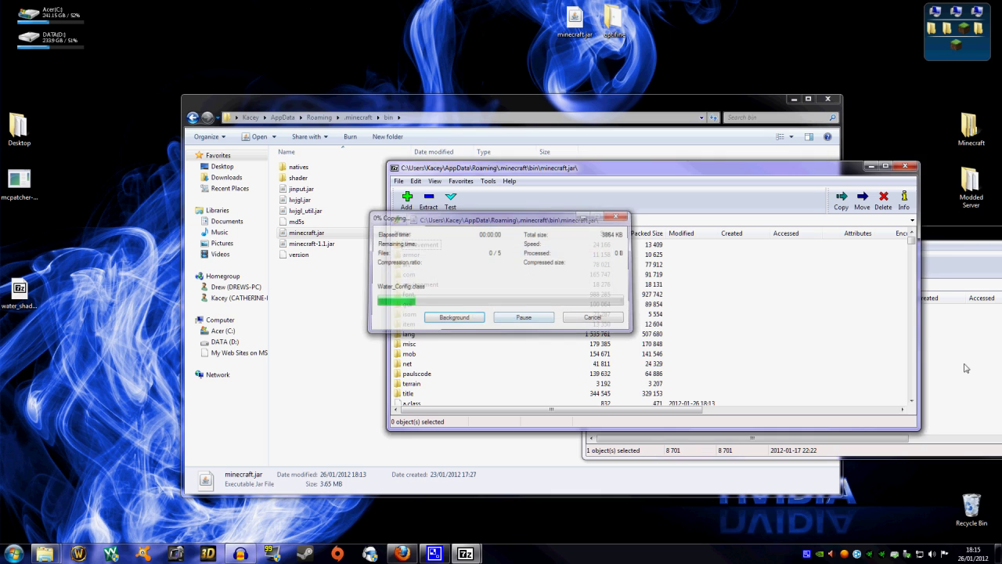
Step: Close the water shader archive, the minecraft.jar archive, and the bin folder window
click(967, 368)
drag(744, 226, 565, 262)
drag(402, 352, 389, 351)
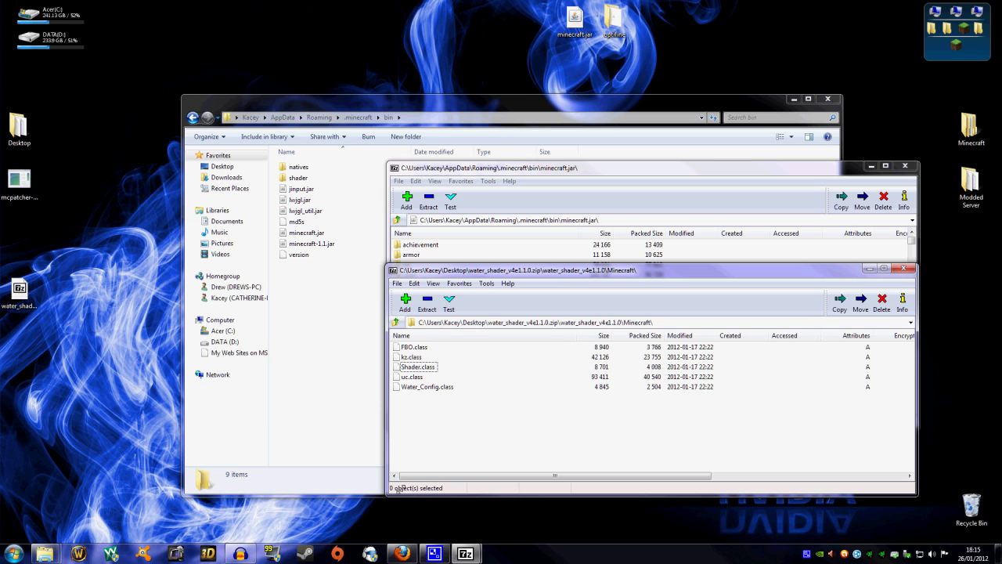
click(905, 270)
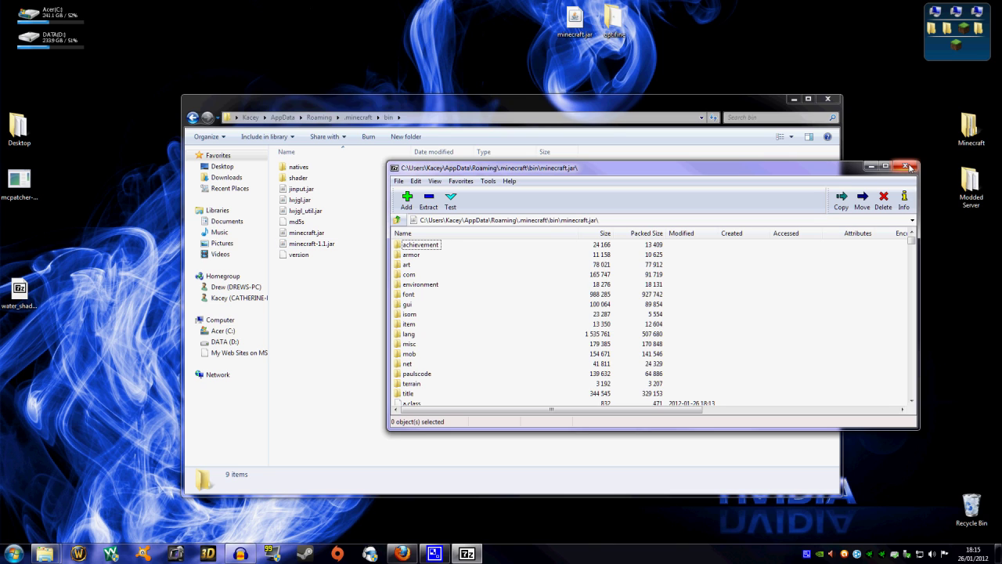
click(906, 166)
click(828, 99)
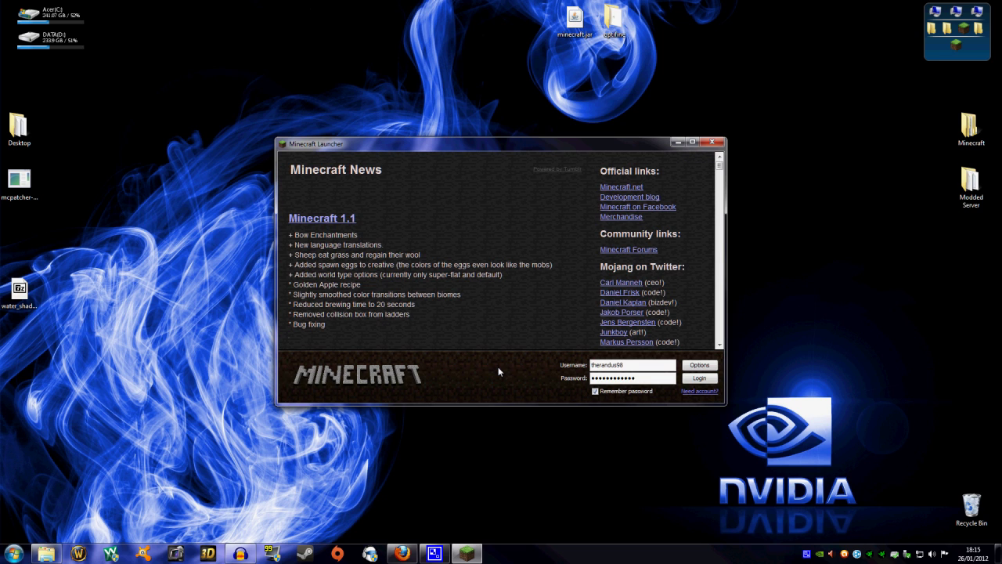
Step: Log in, maximize the game window, and play the New World save from Singleplayer
click(699, 378)
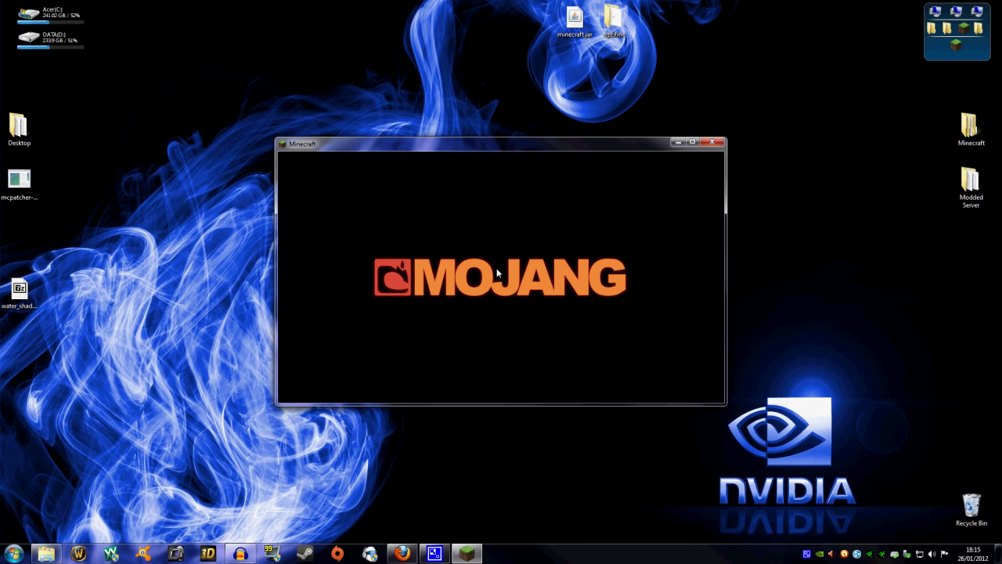
click(693, 142)
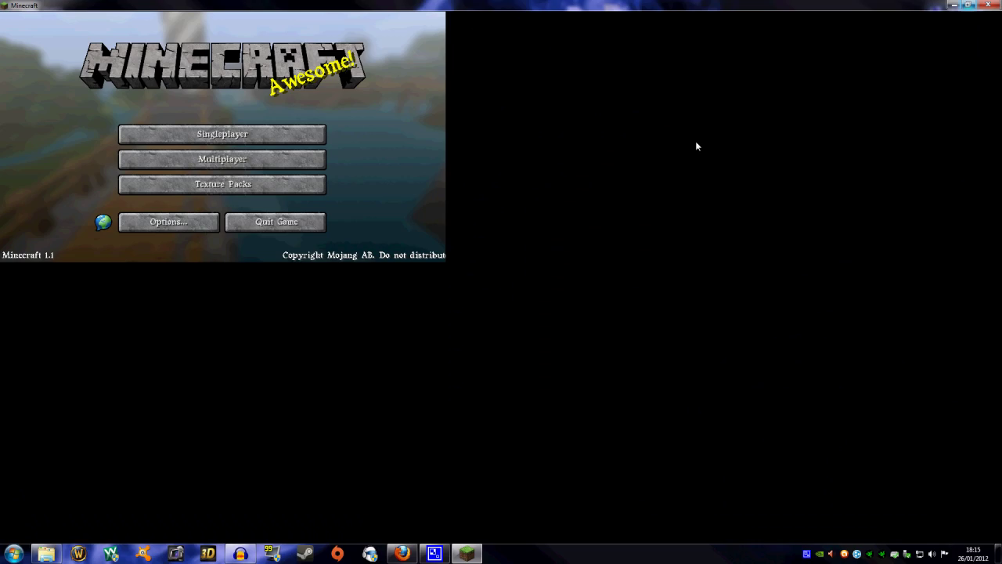
click(501, 233)
click(372, 86)
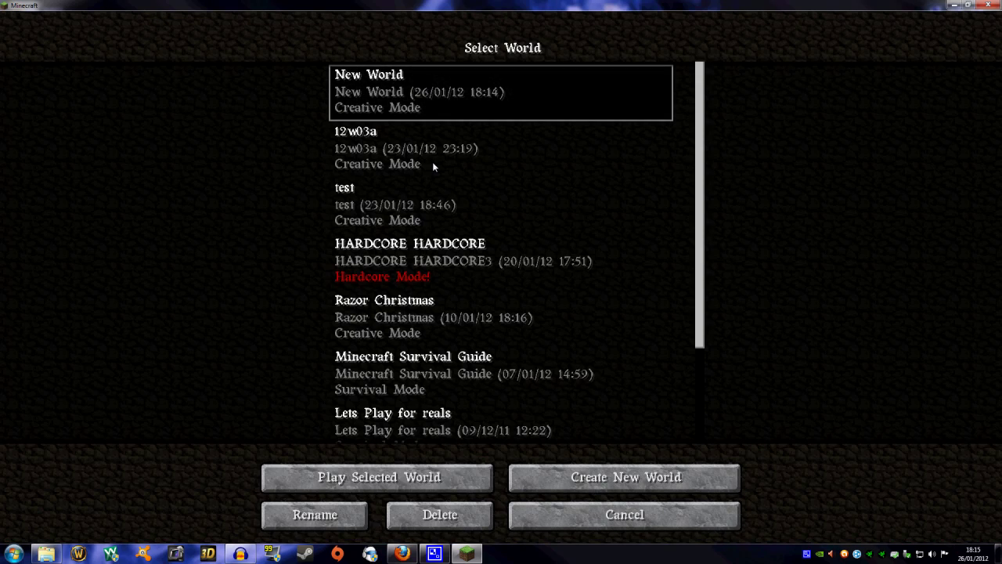
click(379, 477)
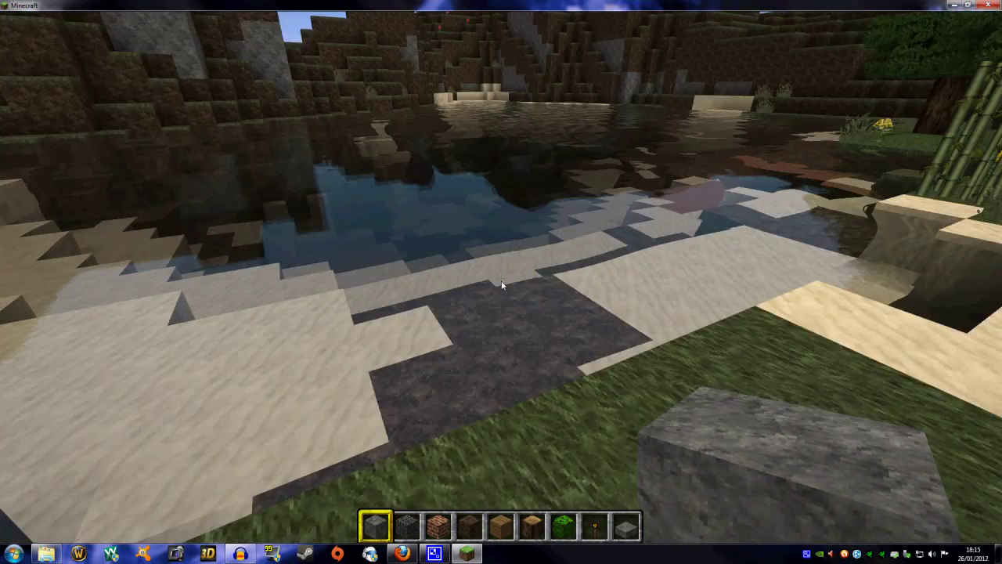
Step: Dive into the pond, come back onto the grassy shore, and mine out grass blocks for a pit
key(w)
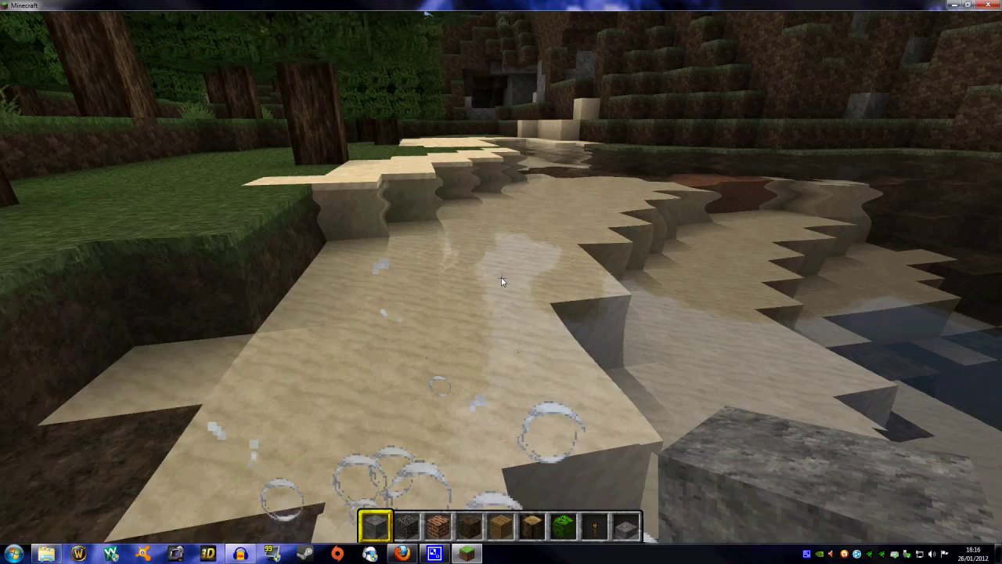
key(w)
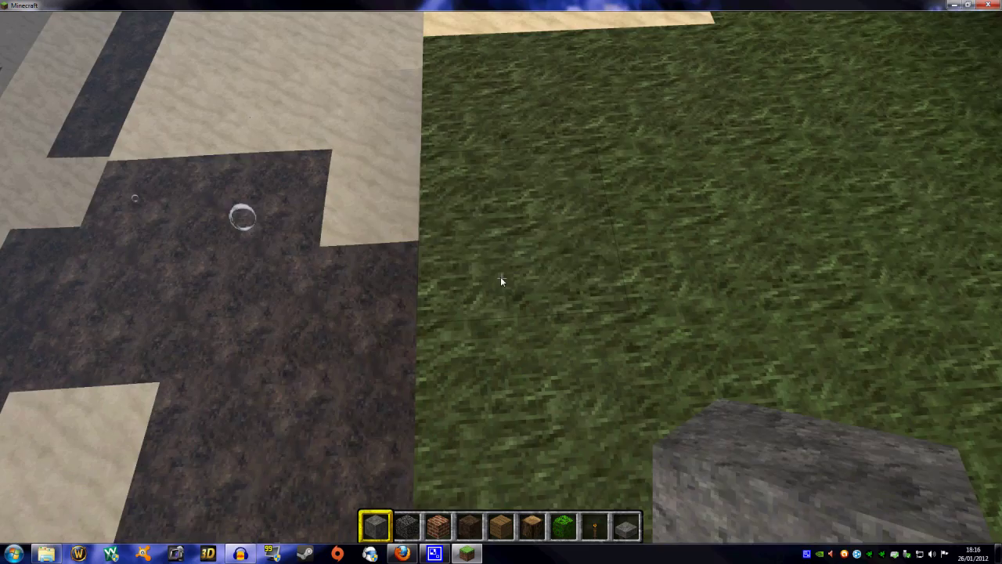
click(502, 281)
click(502, 281)
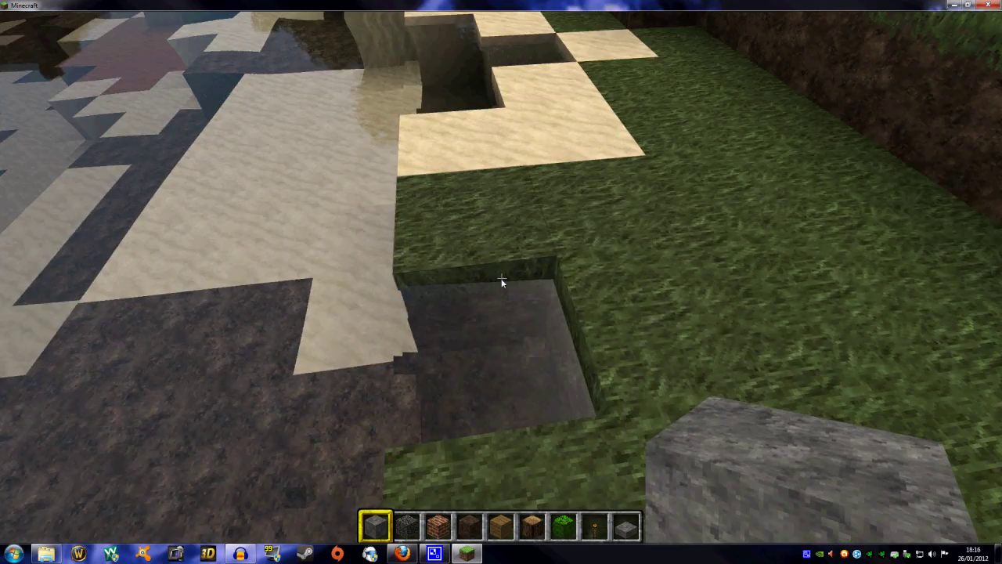
click(502, 281)
click(502, 280)
Step: Extend the pit into an L shape and place a stone block inside it
click(502, 280)
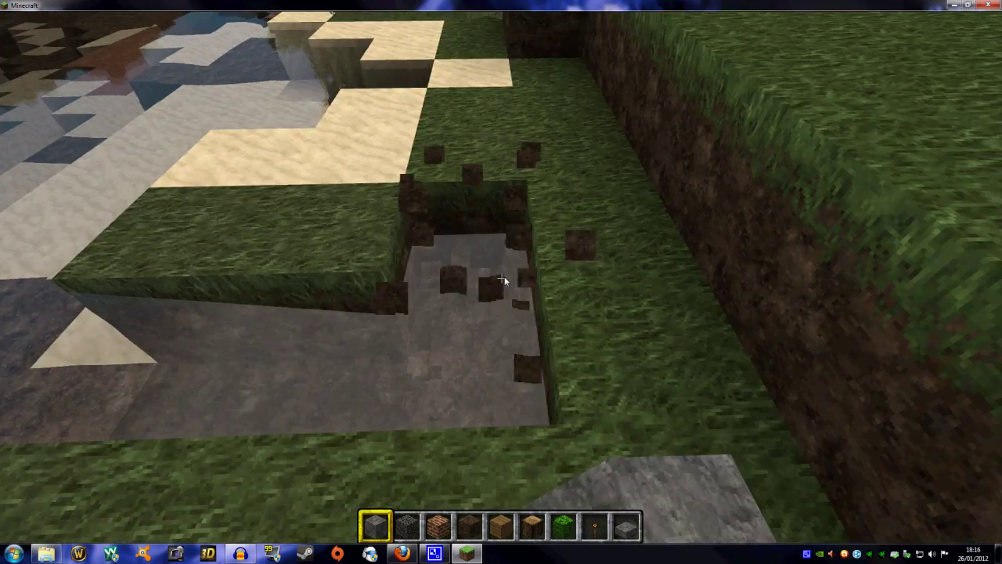
click(502, 280)
click(502, 280)
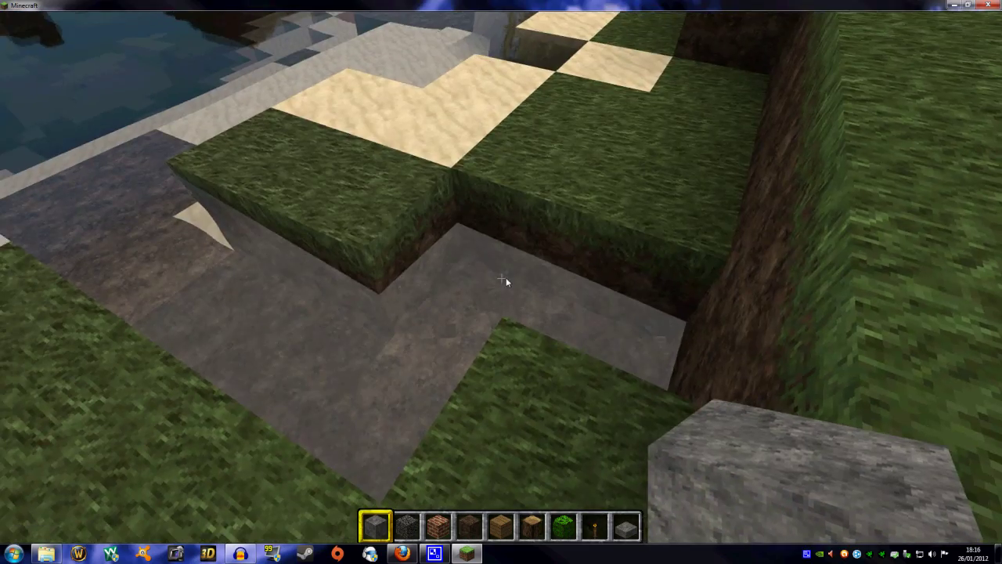
right_click(502, 281)
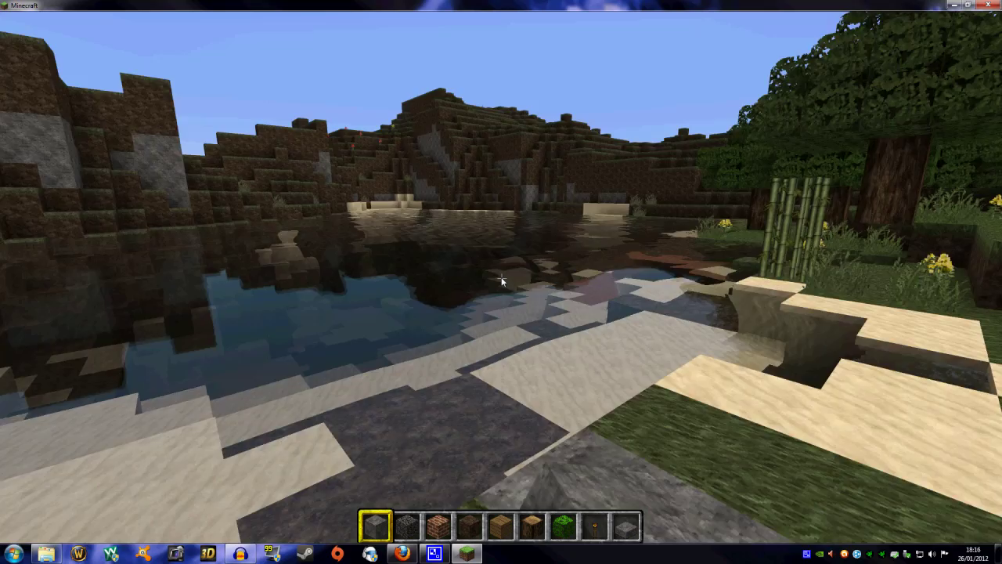